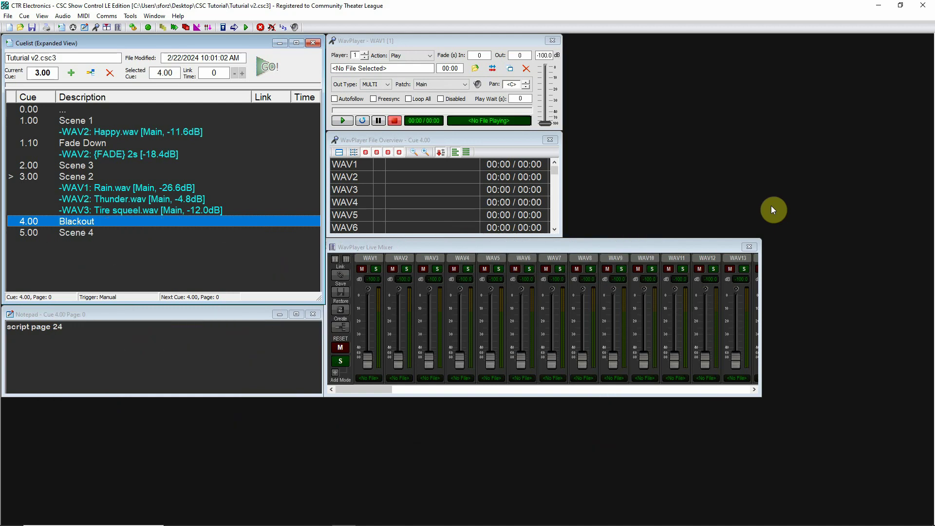
Step: Assign Happy.wav to player WAV1 in the Blackout cue 4.00
click(101, 234)
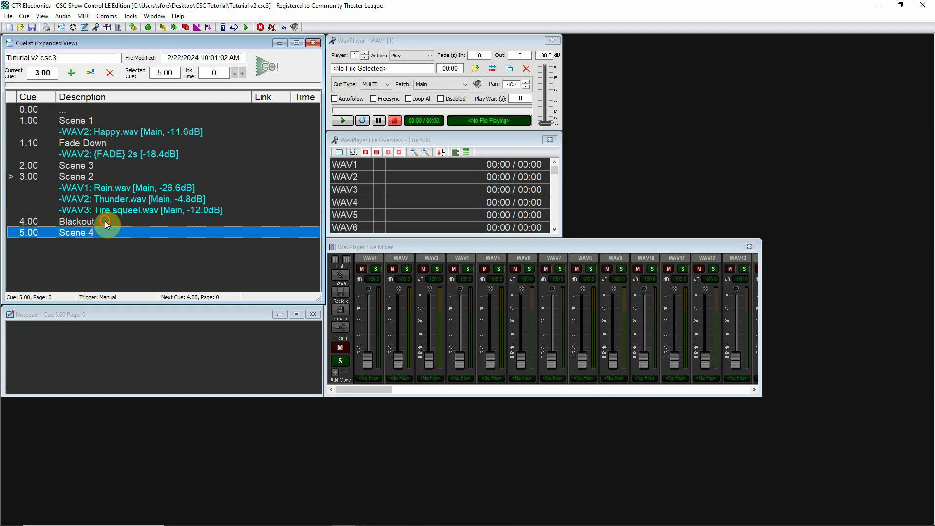
click(104, 222)
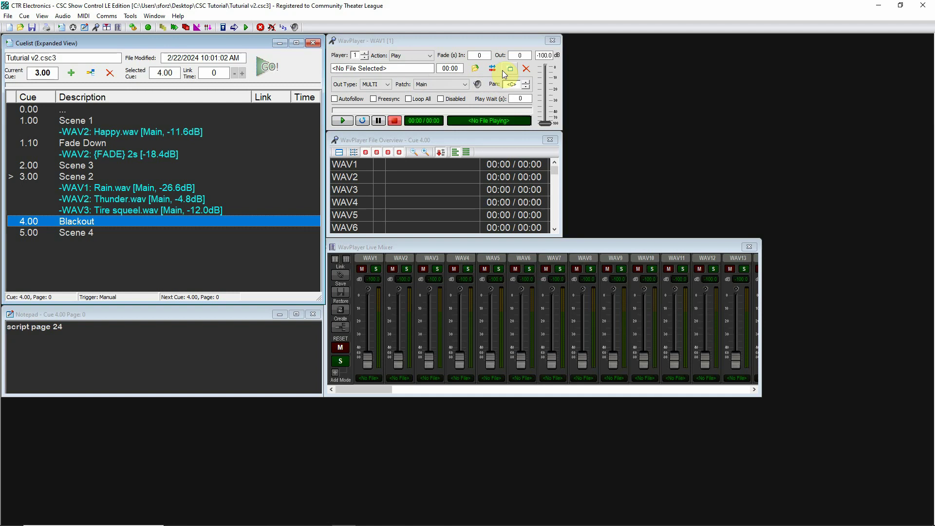
click(92, 233)
click(107, 223)
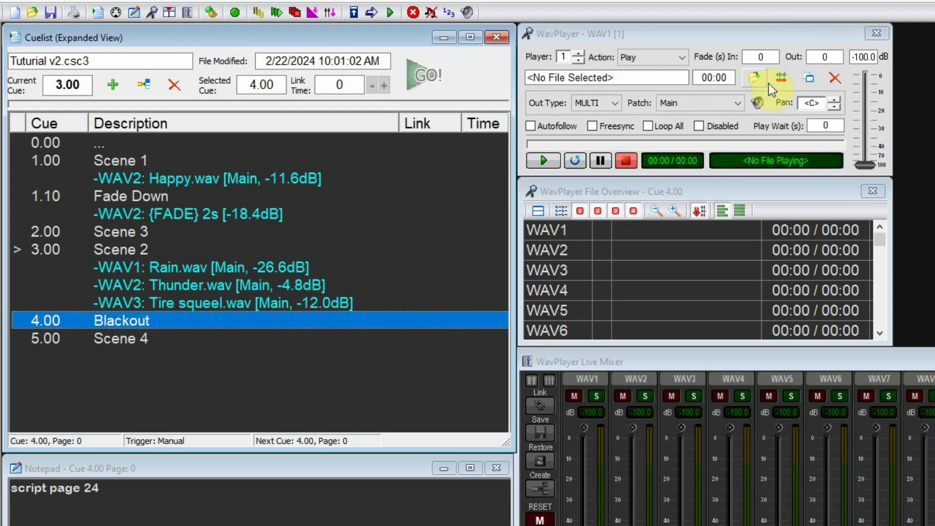
click(756, 78)
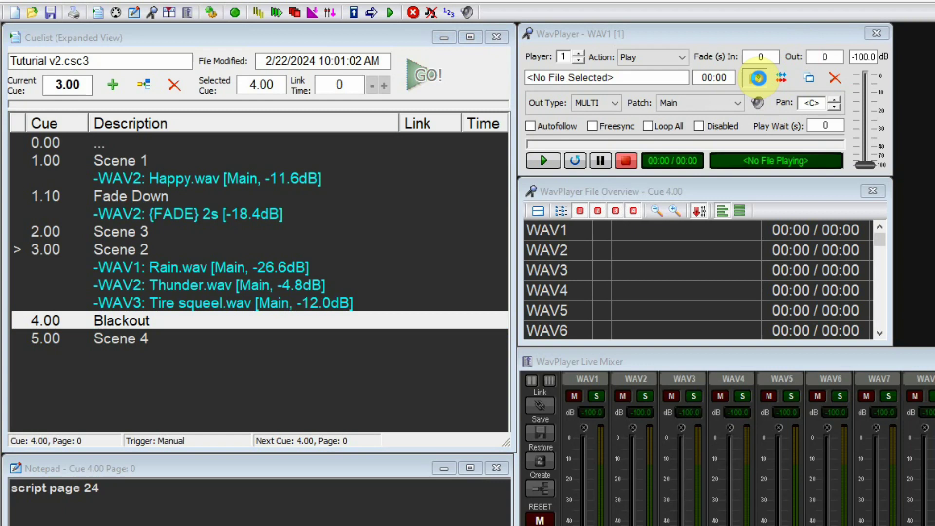
click(711, 129)
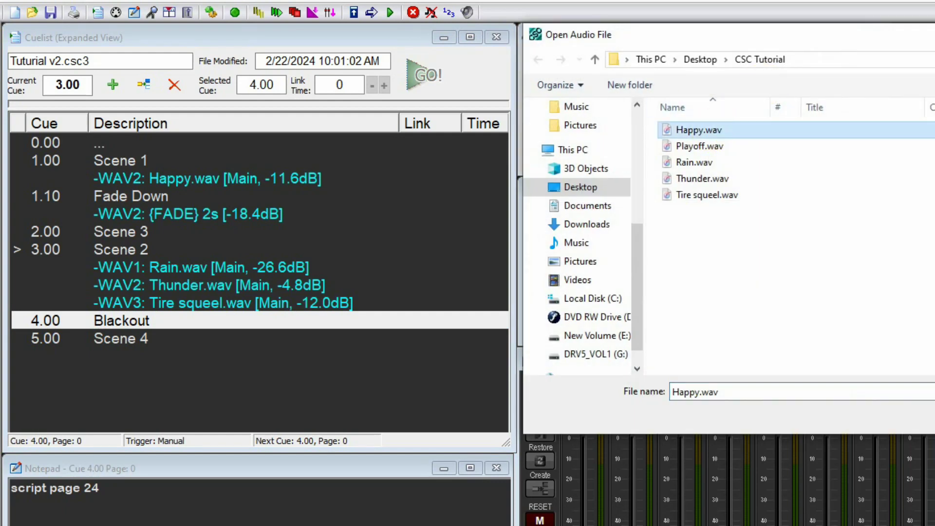
key(Return)
click(285, 341)
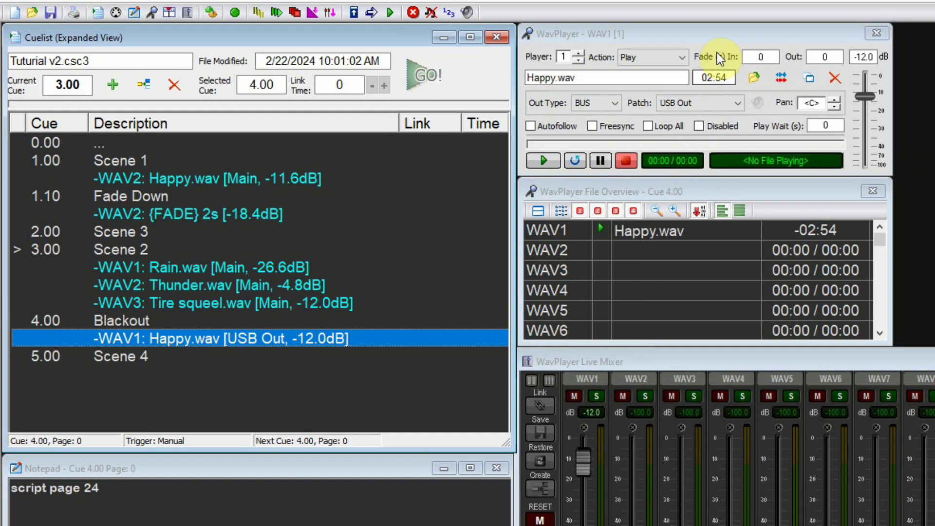
Step: Trim the start of Happy.wav in the Blackout cue to about 00:20.11, just before the loud section begins
click(783, 79)
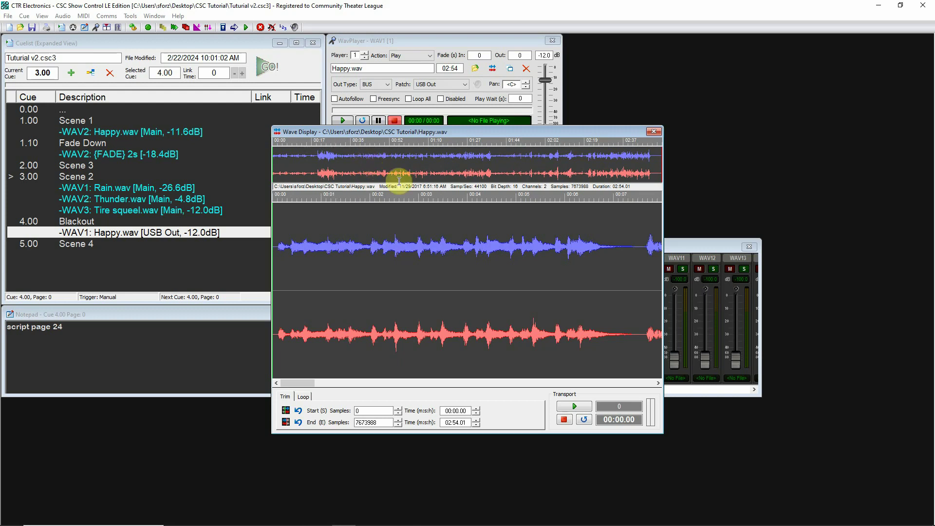
click(317, 162)
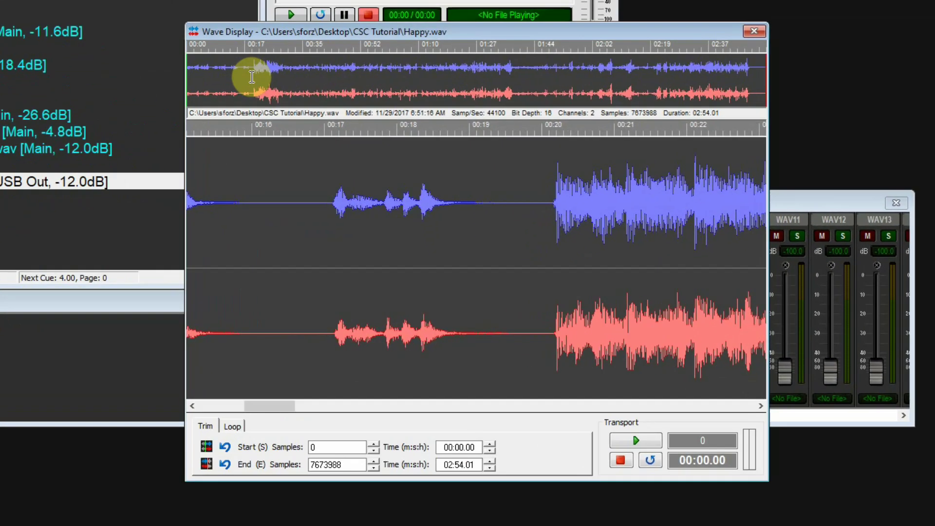
click(415, 128)
click(539, 133)
click(277, 68)
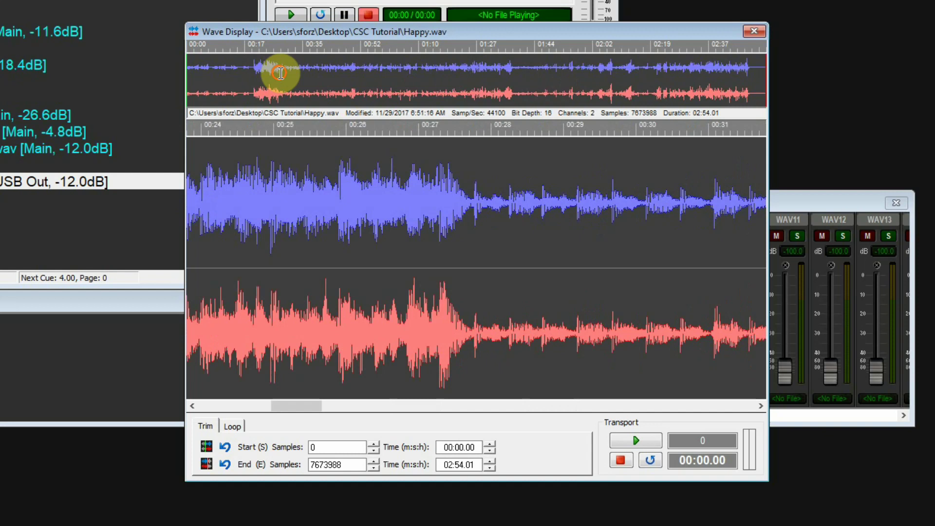
click(255, 80)
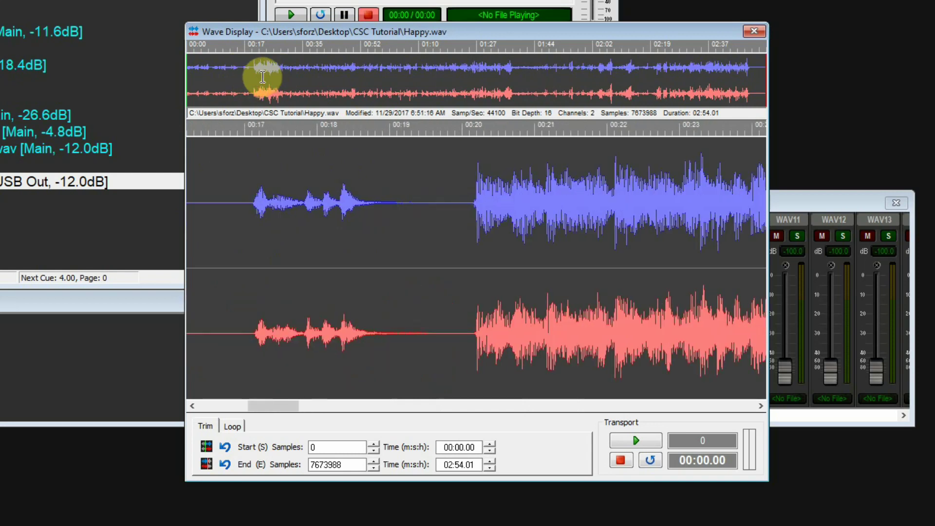
click(471, 230)
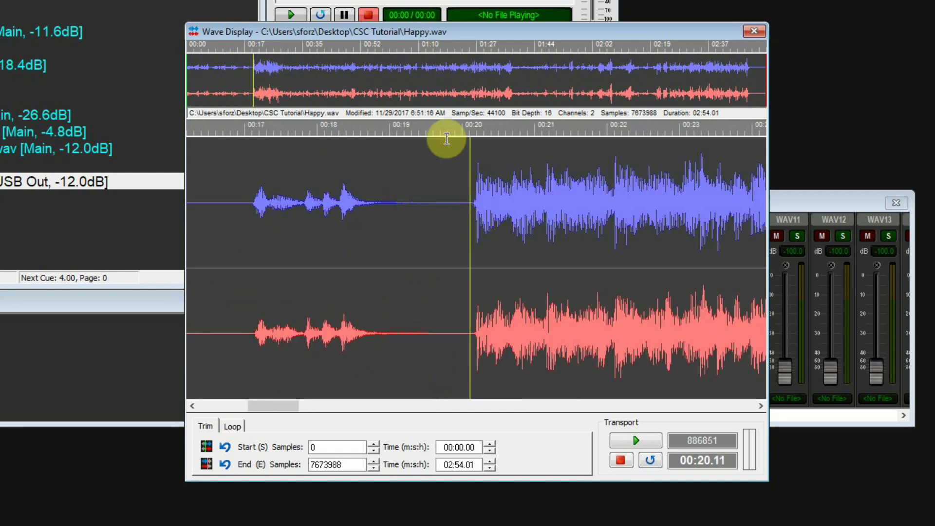
click(207, 446)
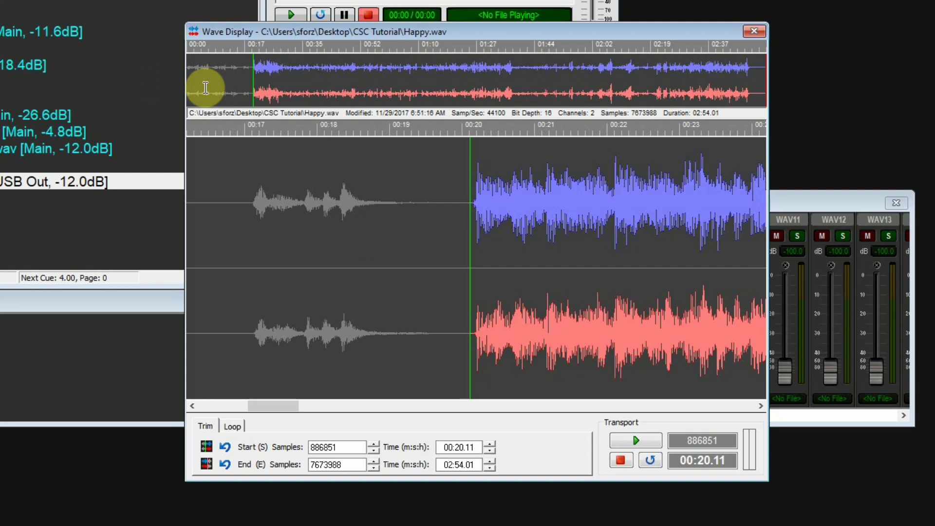
key(Escape)
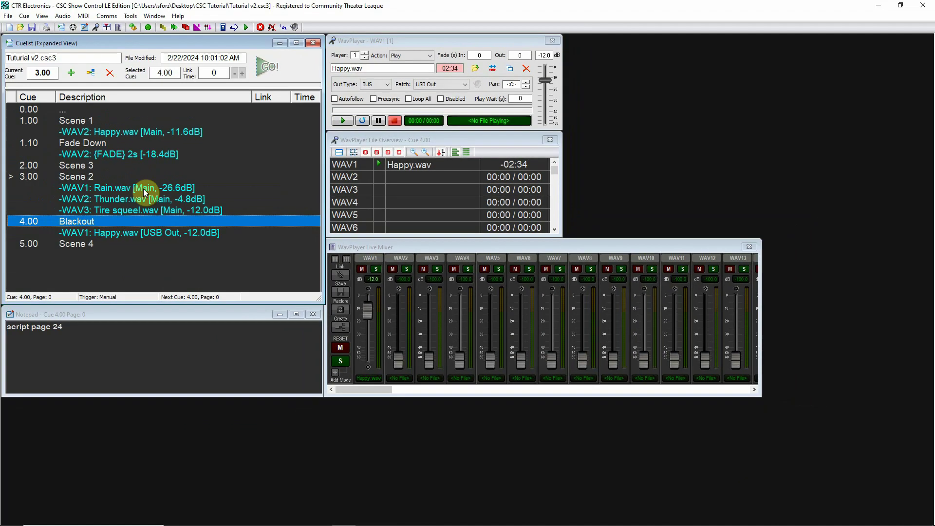
Step: Run the Blackout cue to audition the trimmed start of Happy.wav, and stop all playback
click(264, 68)
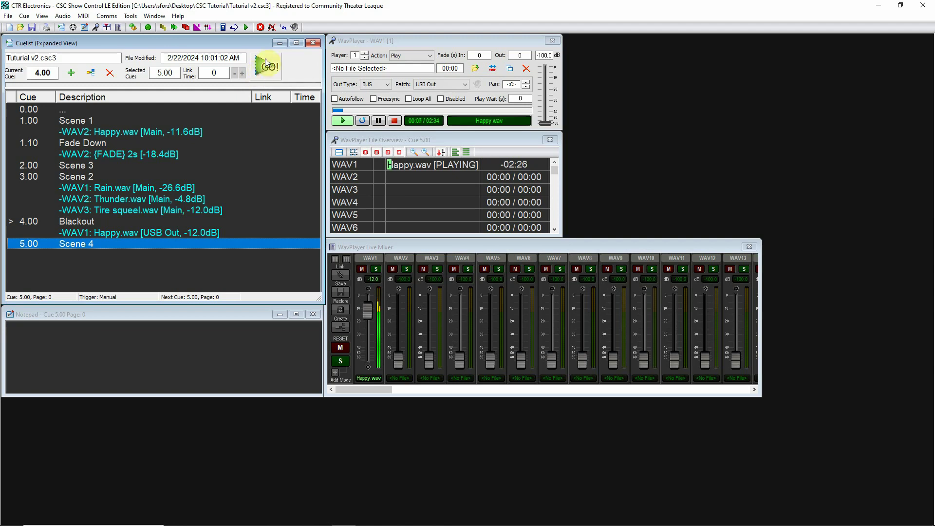
click(260, 27)
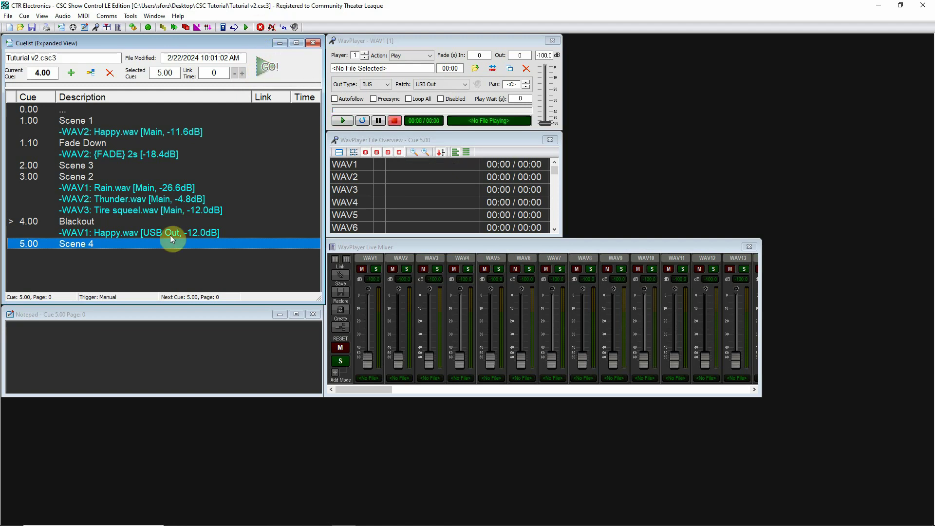
Step: Review the trimmed waveform of Happy.wav in the Blackout cue at several points along the track, and close the wave display
click(130, 233)
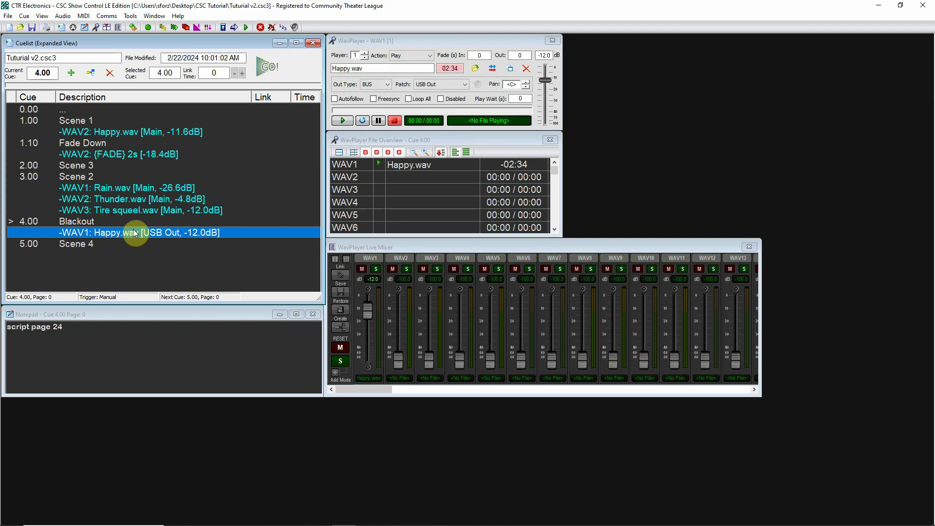
click(492, 68)
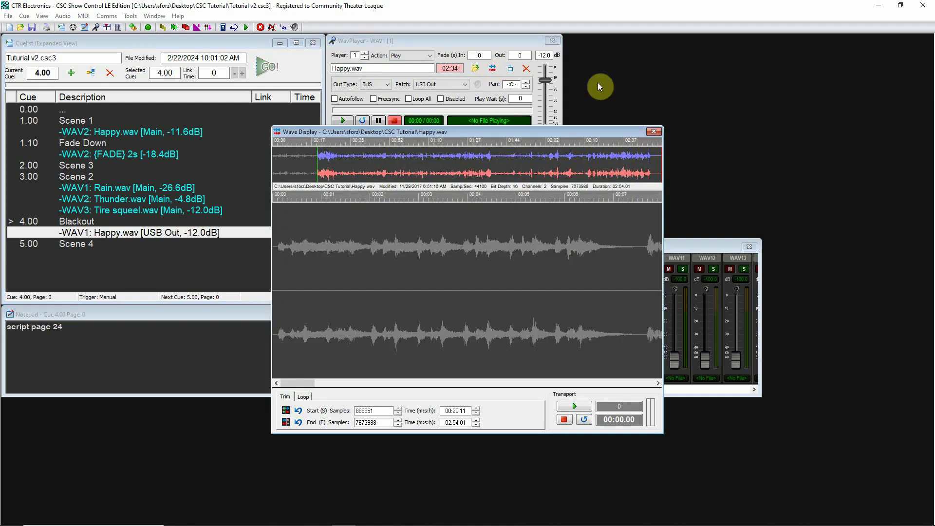
click(568, 163)
click(498, 167)
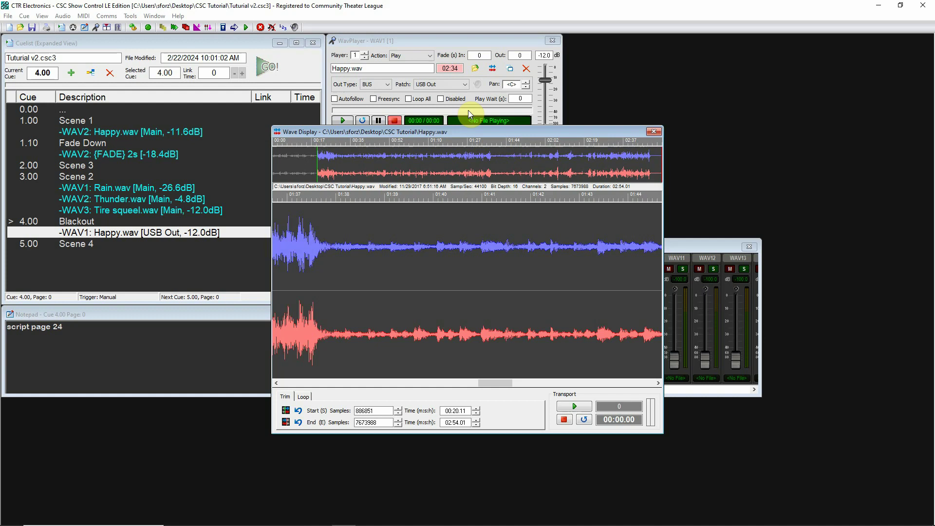
scroll(654, 136, up, 5)
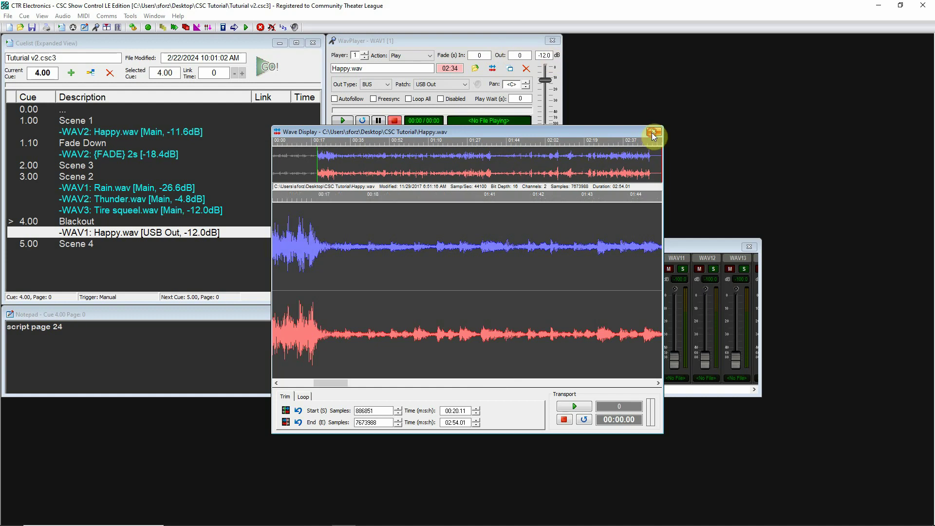
click(653, 132)
click(156, 232)
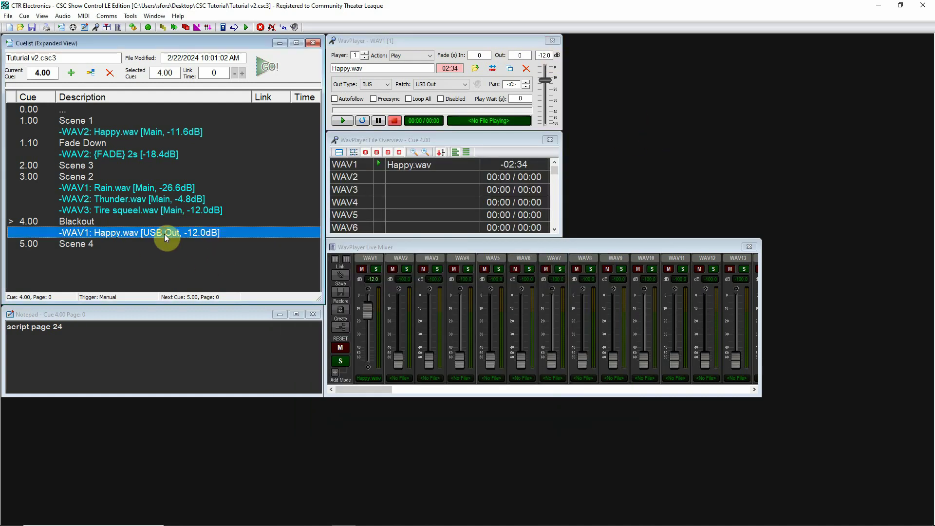
Step: Add a Fade action on player WAV1 to the Scene 4 cue 5.00, lasting 3 seconds down to -100.0 dB
click(95, 242)
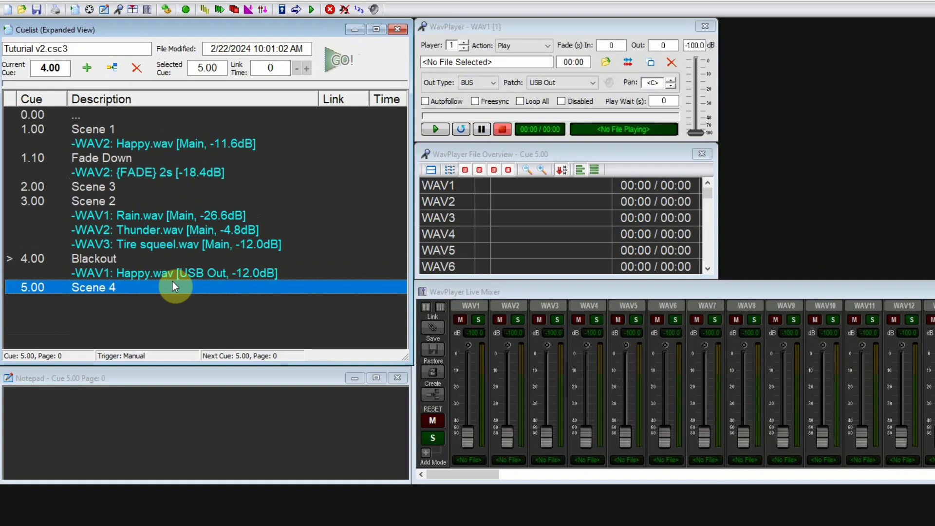
click(138, 240)
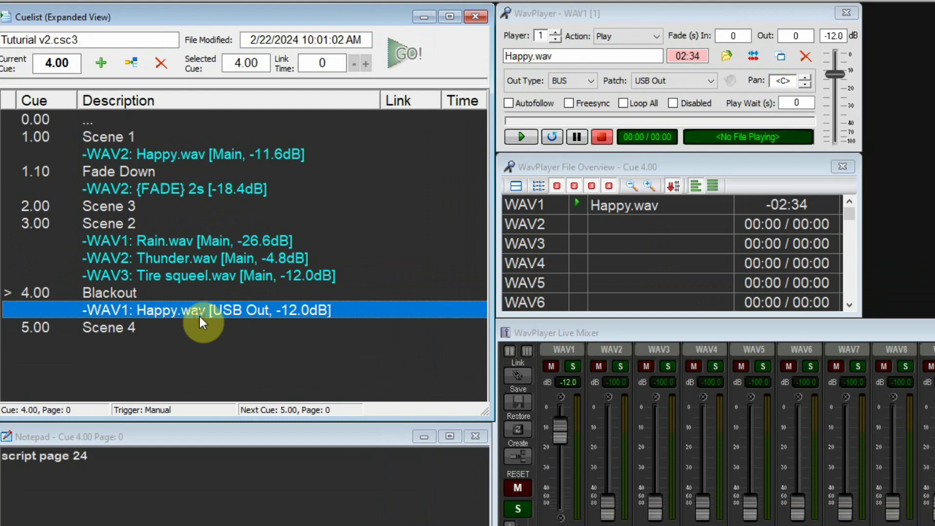
click(186, 328)
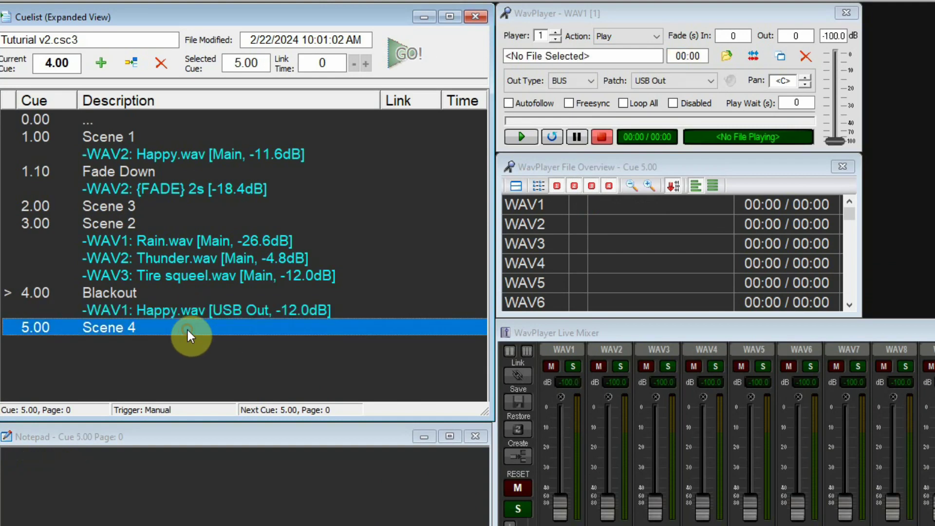
click(655, 34)
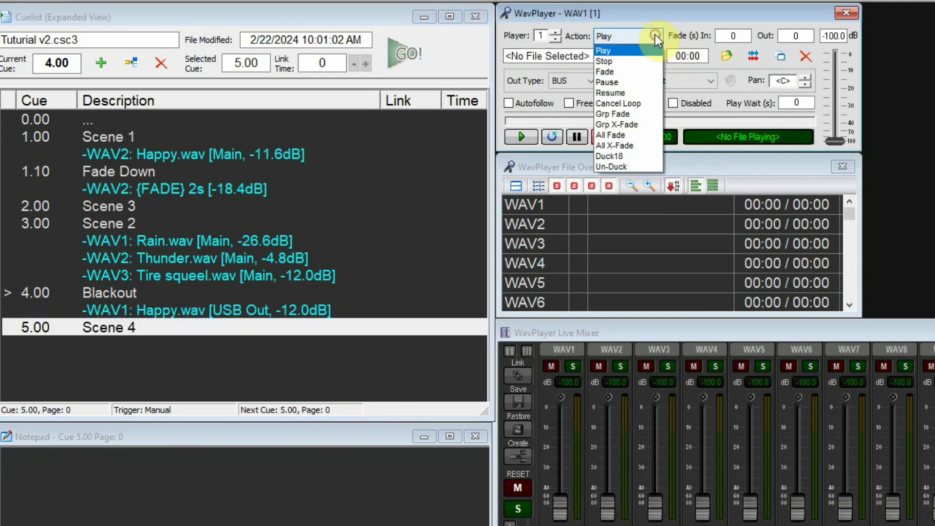
click(626, 72)
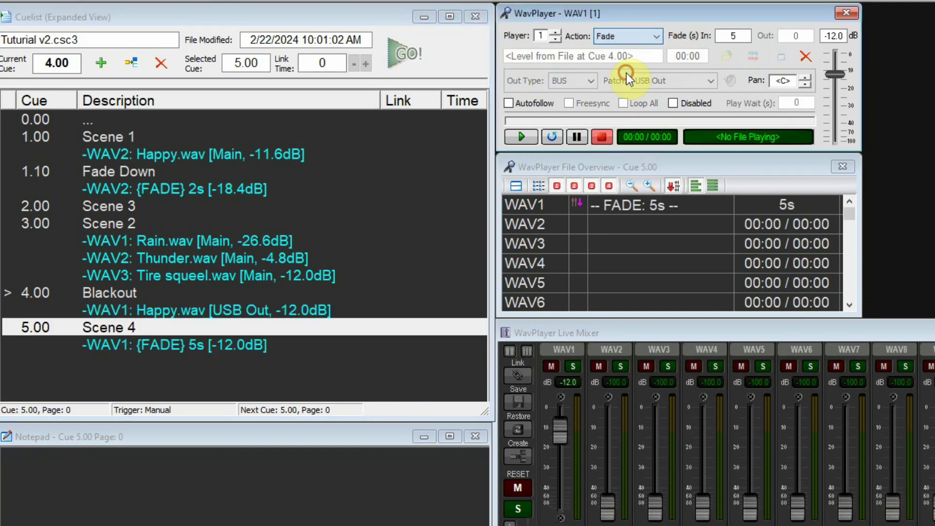
double_click(728, 36)
text(3)
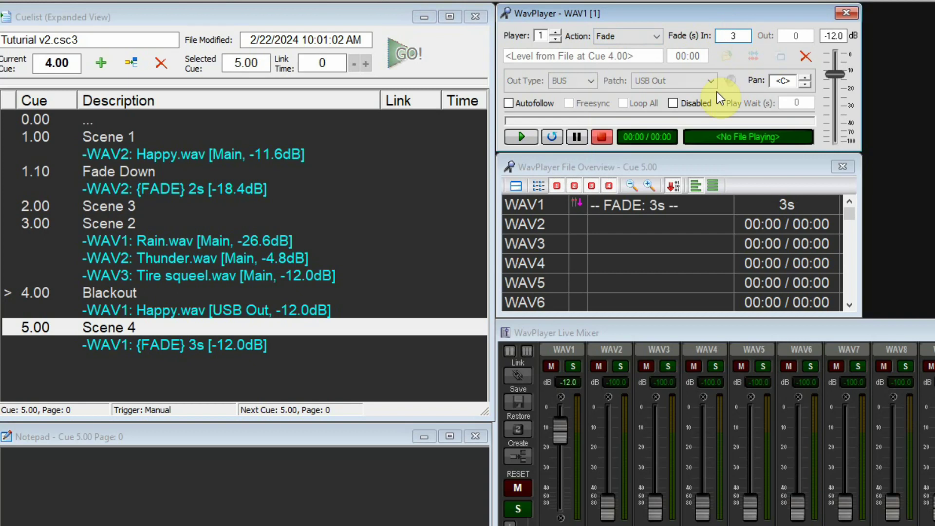
drag(837, 73, 842, 155)
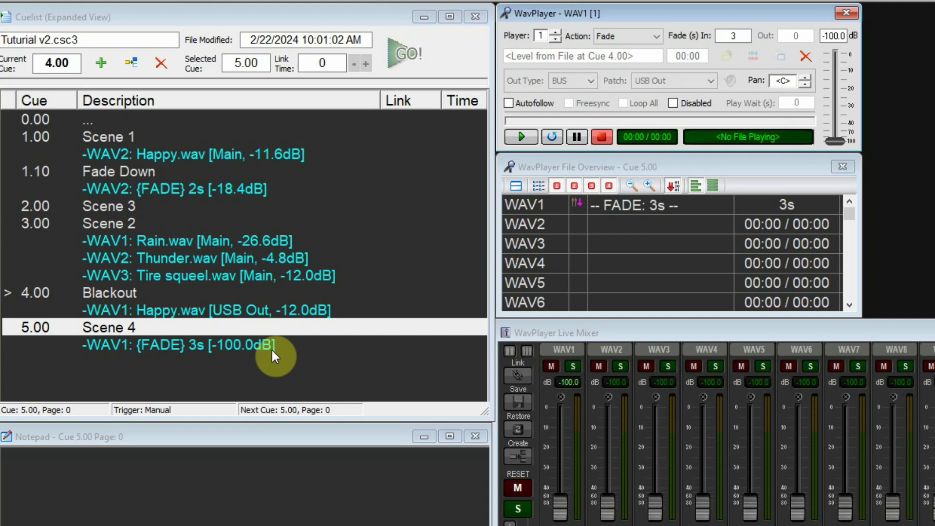
click(206, 332)
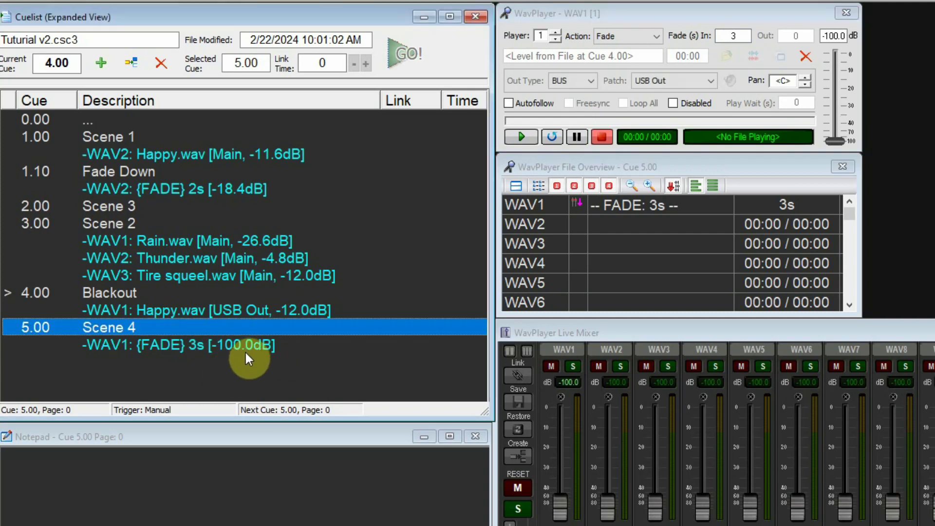
Step: Run the Blackout cue followed by the Scene 4 cue to test the fade-out of Happy.wav
click(118, 305)
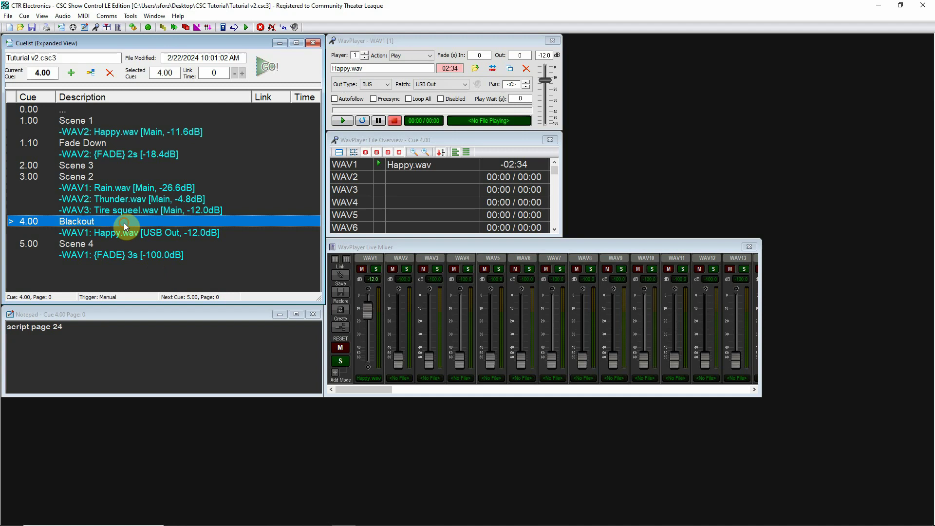
click(268, 71)
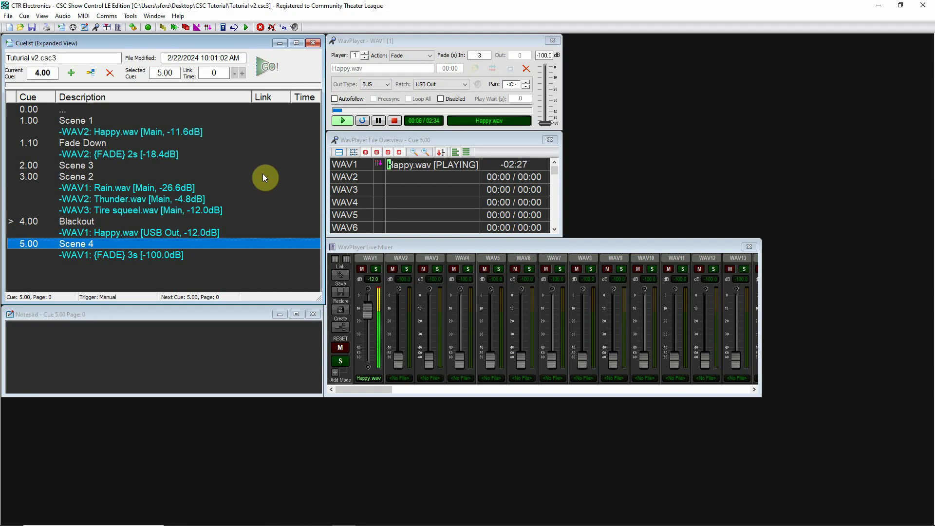
click(271, 68)
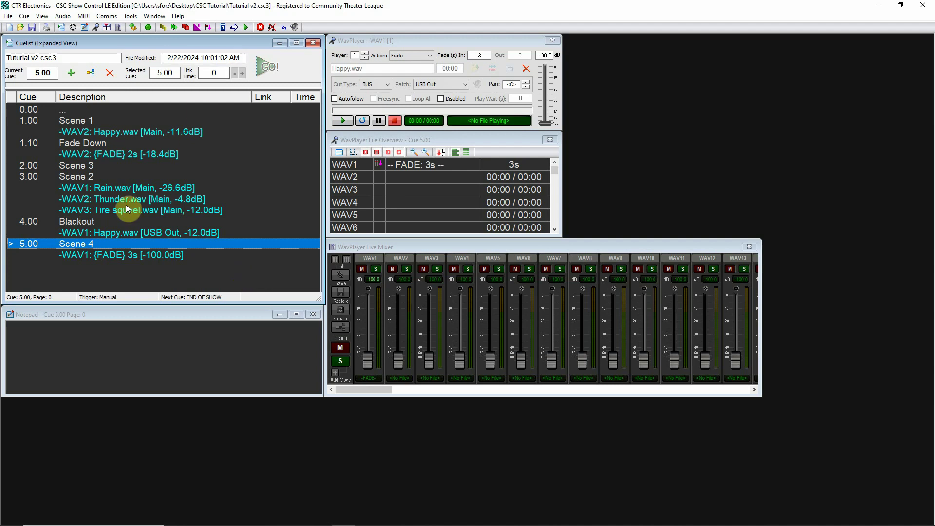
Step: Assign Playoff.wav from the CSC Tutorial folder to player 2 in the Scene 4 cue 5.00
click(98, 224)
click(117, 244)
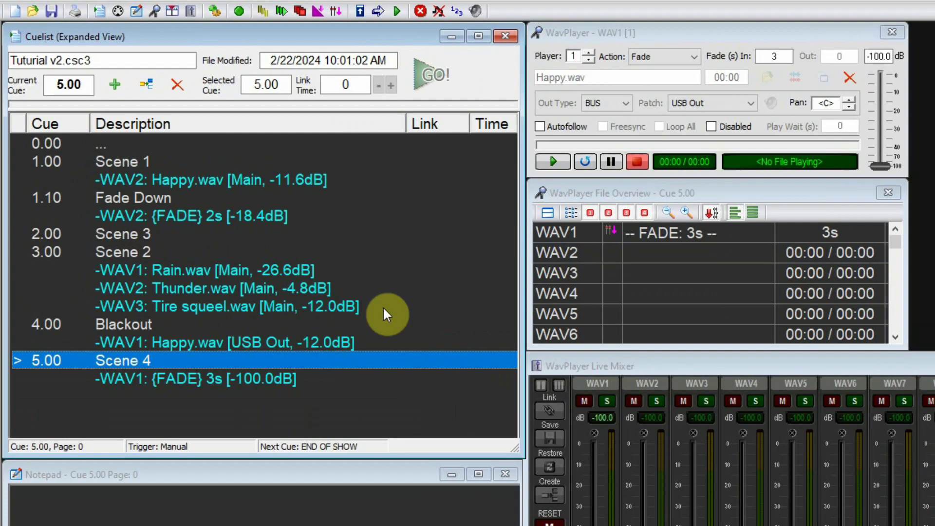
click(589, 52)
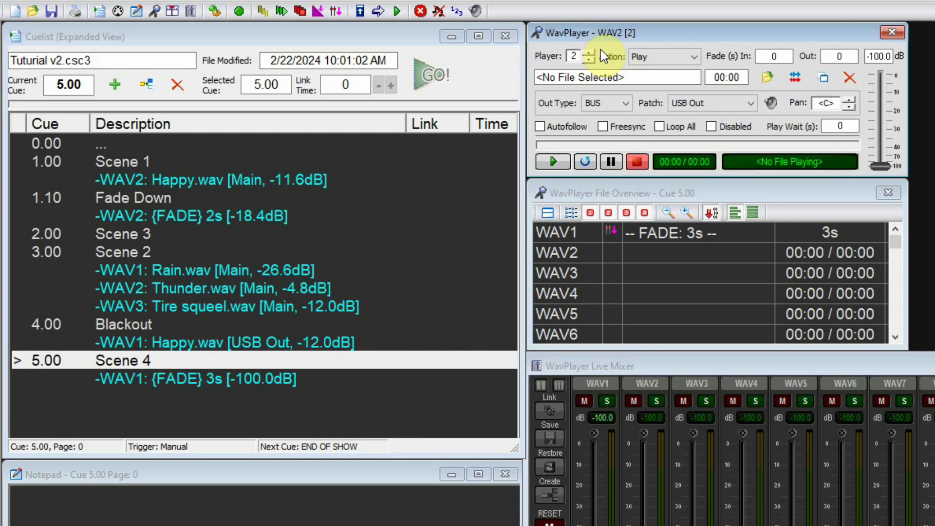
click(767, 80)
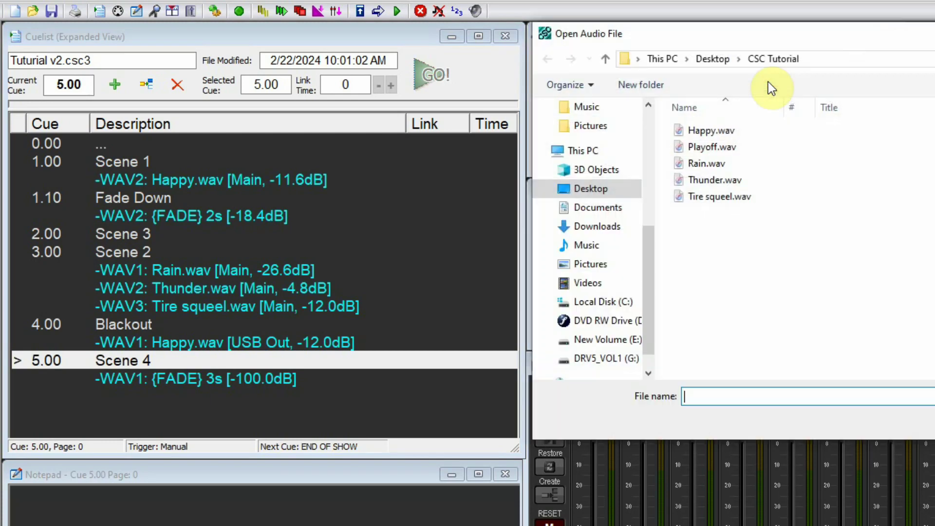
click(709, 146)
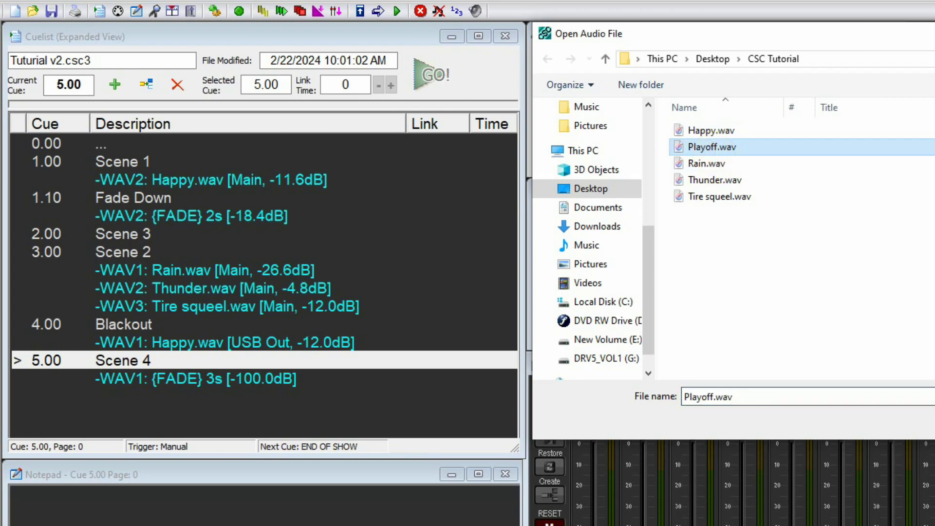
key(Return)
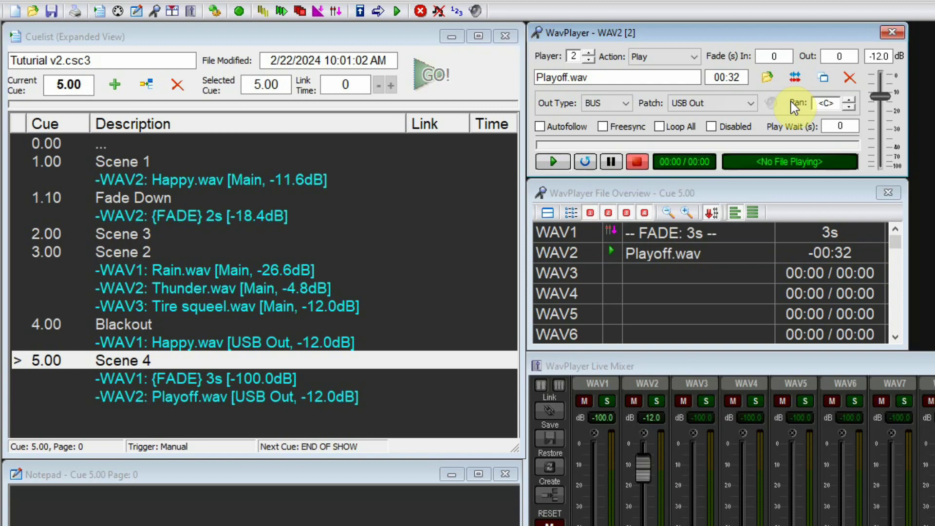
Step: Set the play wait of Playoff.wav on player 2 in the Scene 4 cue to 3 seconds
double_click(844, 127)
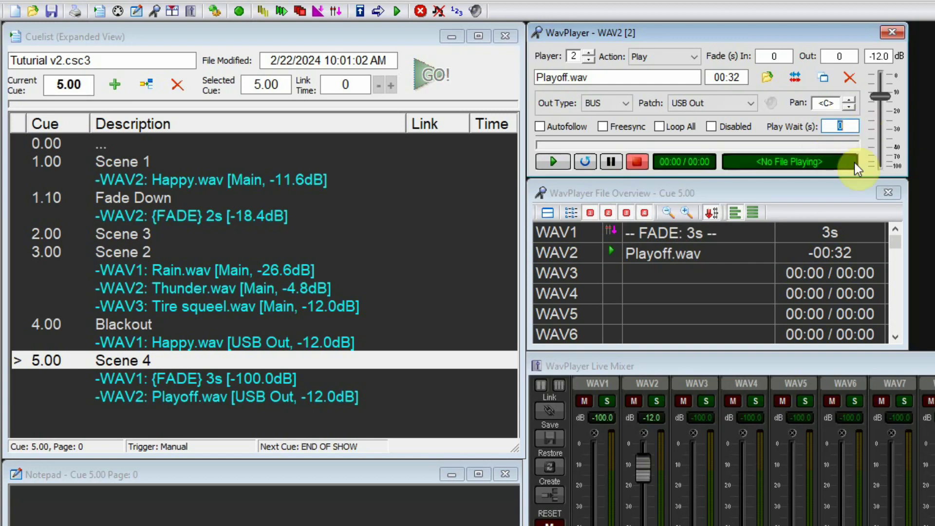
text(3)
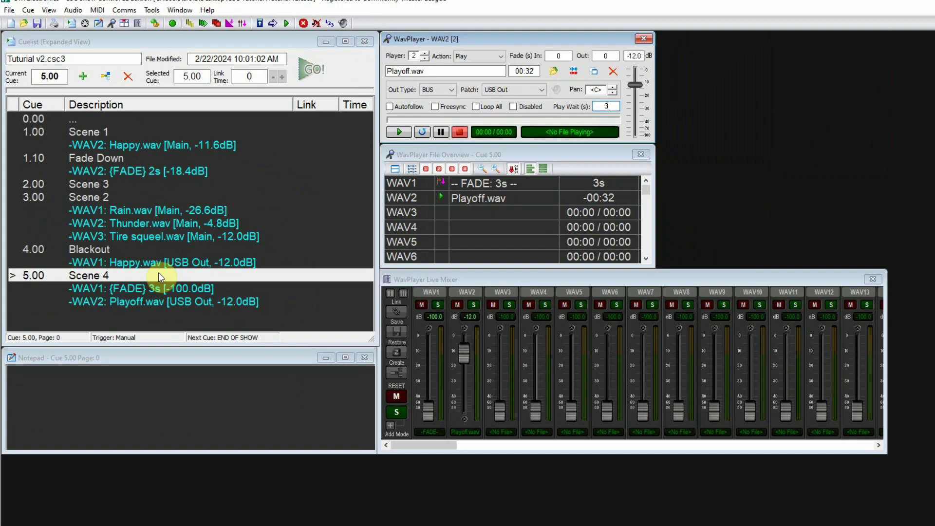
click(177, 278)
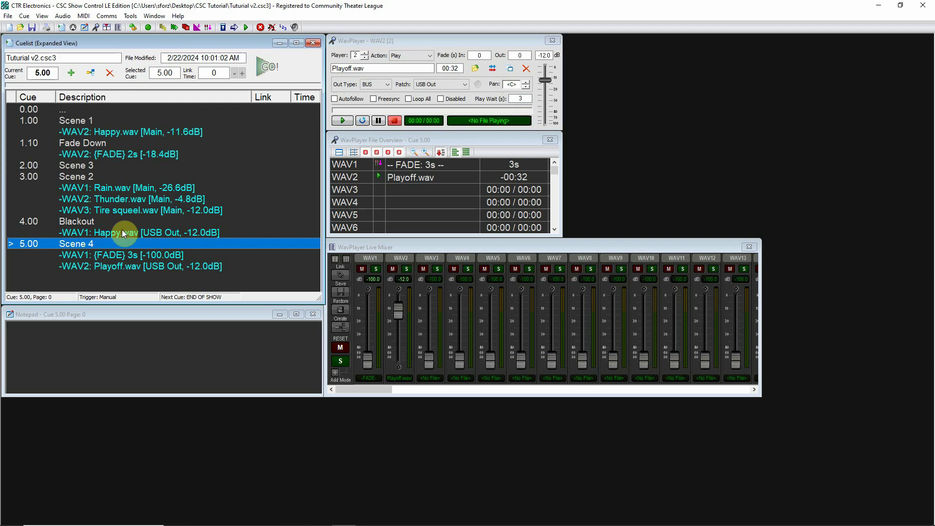
Step: Run the Blackout cue and the Scene 4 cue to test the delayed start of Playoff.wav, and stop all playback
click(108, 223)
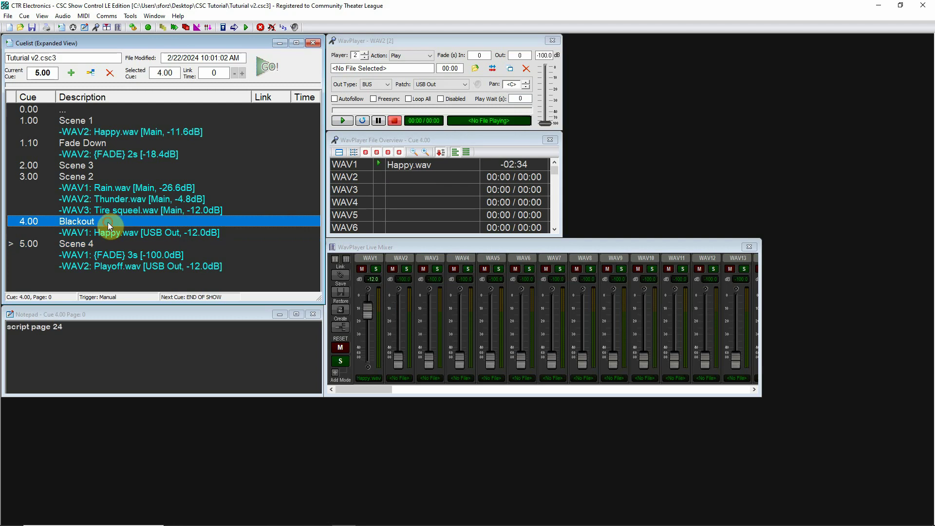
click(259, 73)
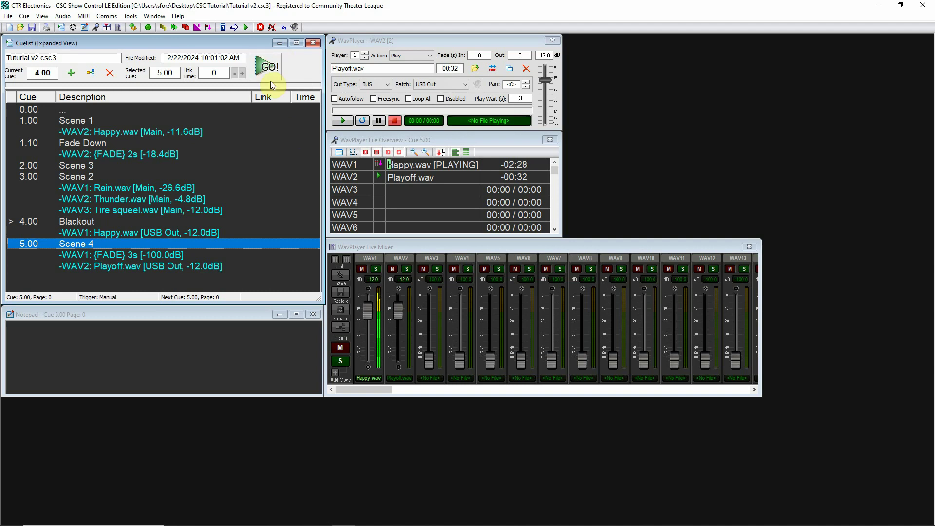
click(265, 66)
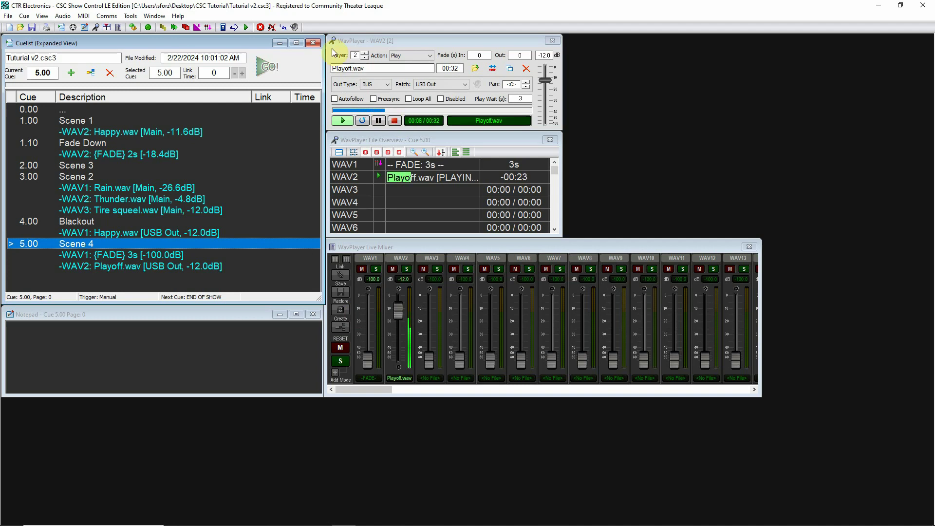
click(260, 28)
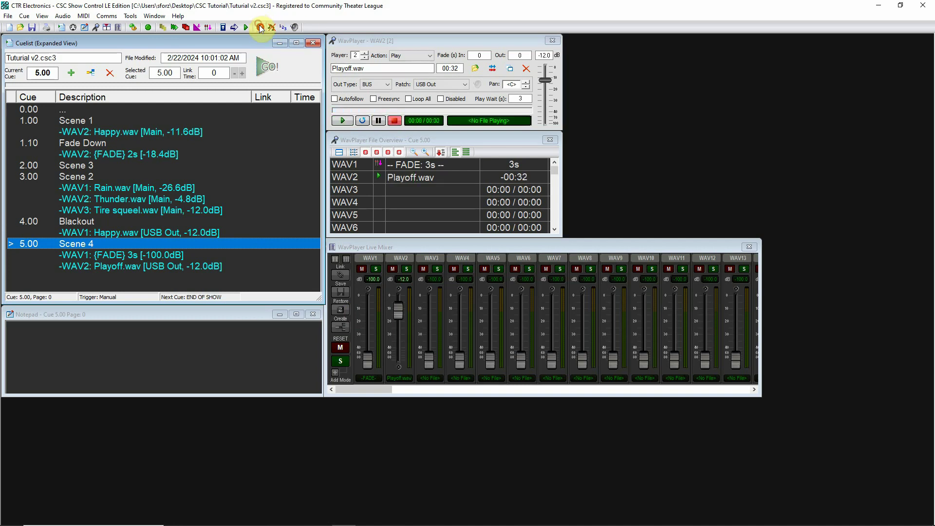
Step: Open the wave display of Playoff.wav in the Scene 4 cue and set its loop mode to Play Set Times
click(154, 268)
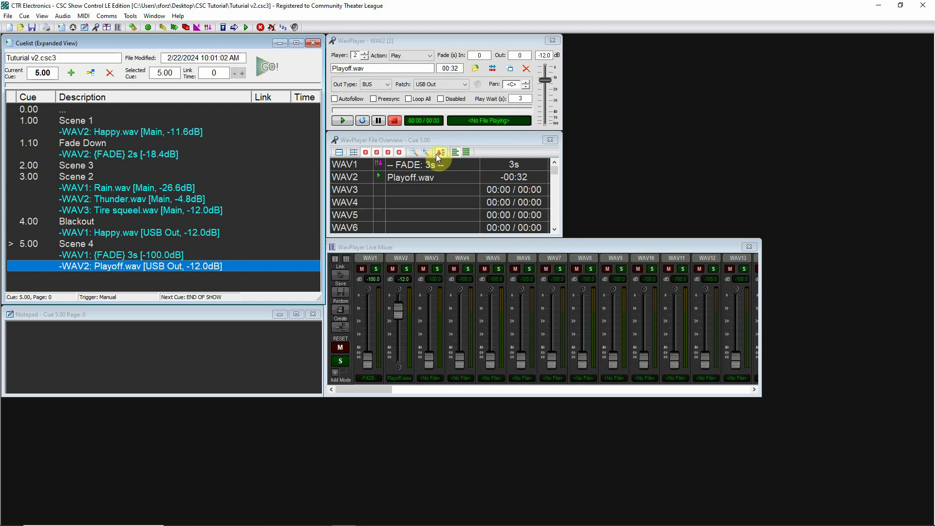
click(493, 69)
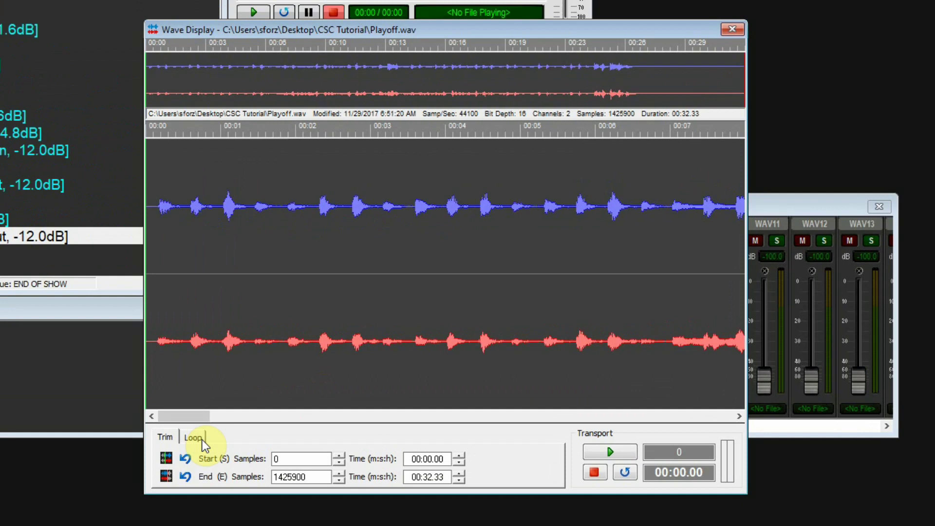
click(193, 437)
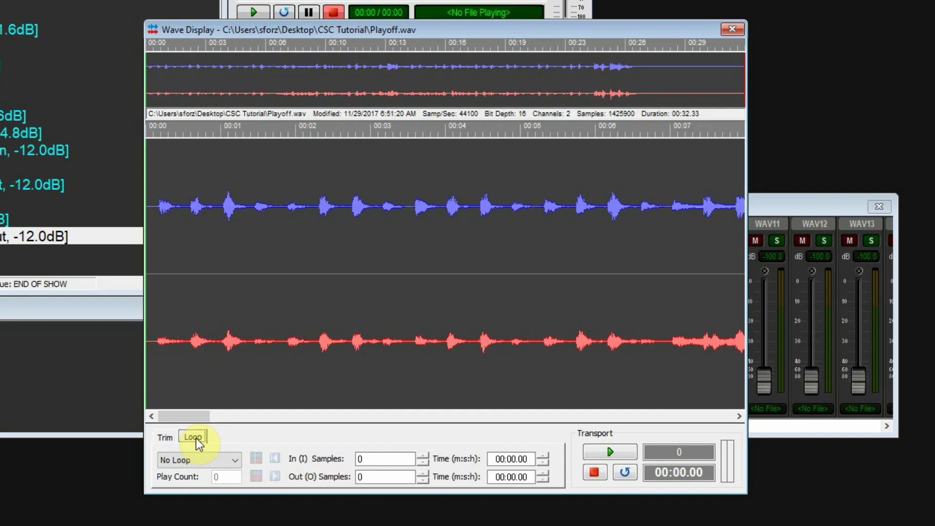
click(236, 465)
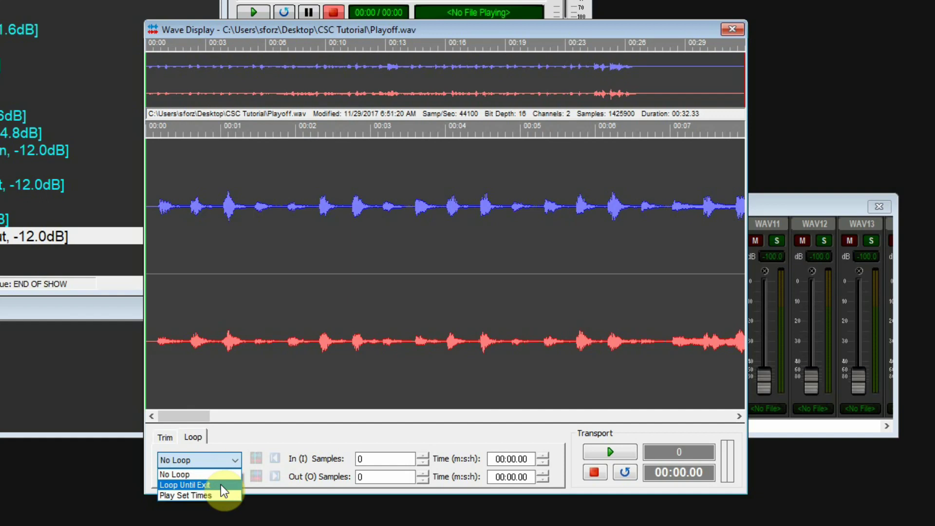
click(223, 496)
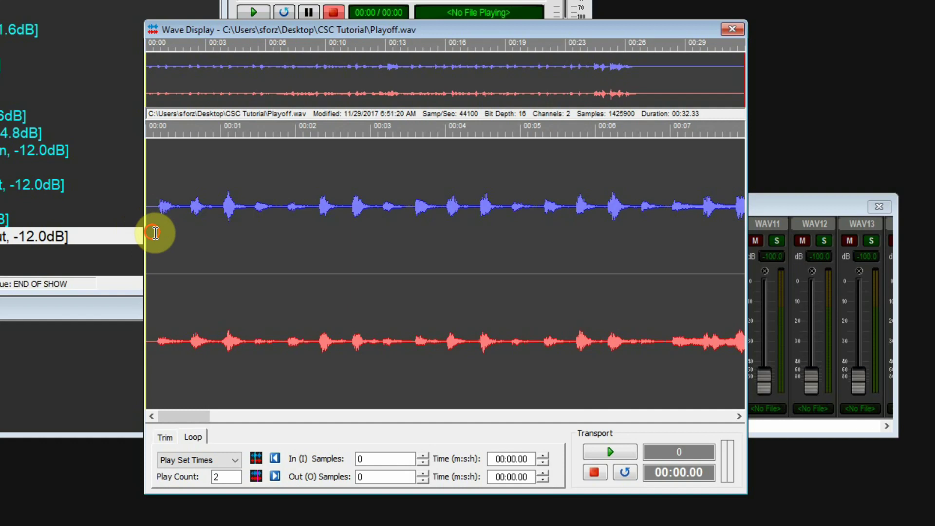
Step: Audition the beginning of Playoff.wav and mark the loop In point at 00:00.15, just before the first sound
click(152, 231)
key(space)
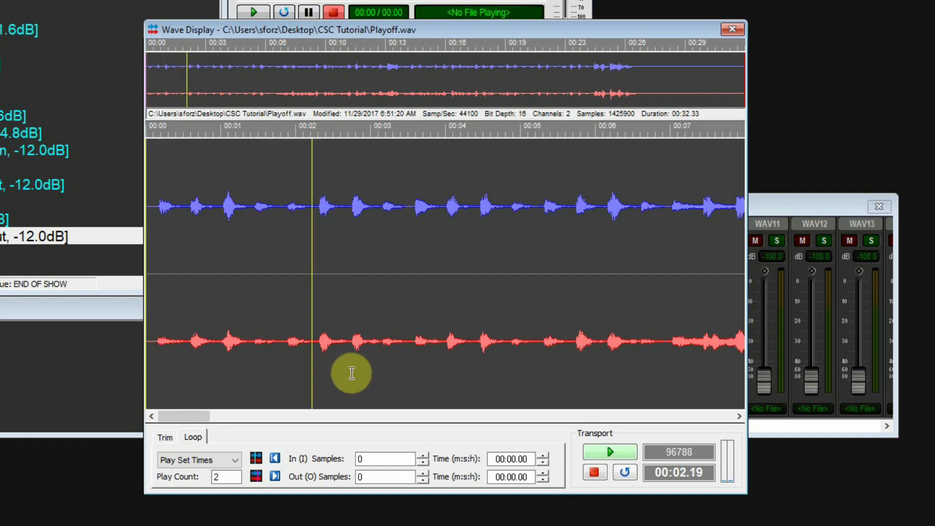
key(space)
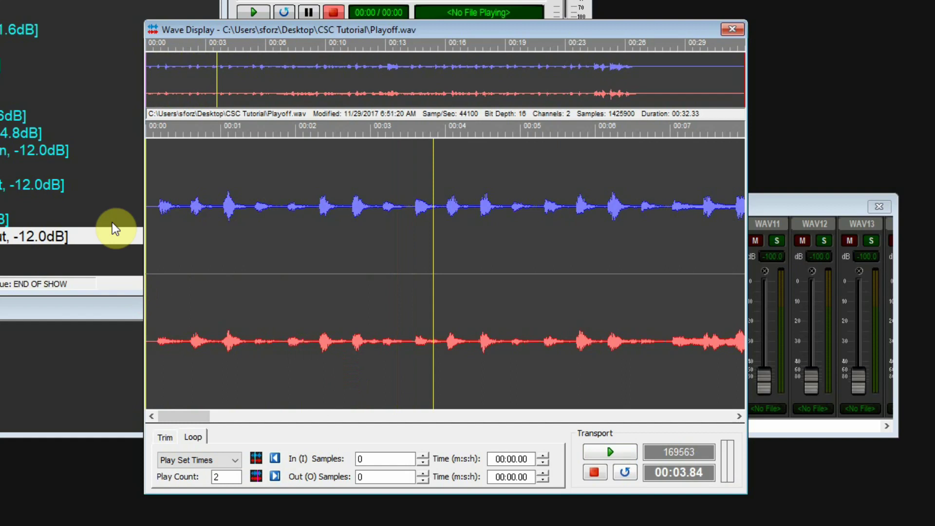
click(159, 219)
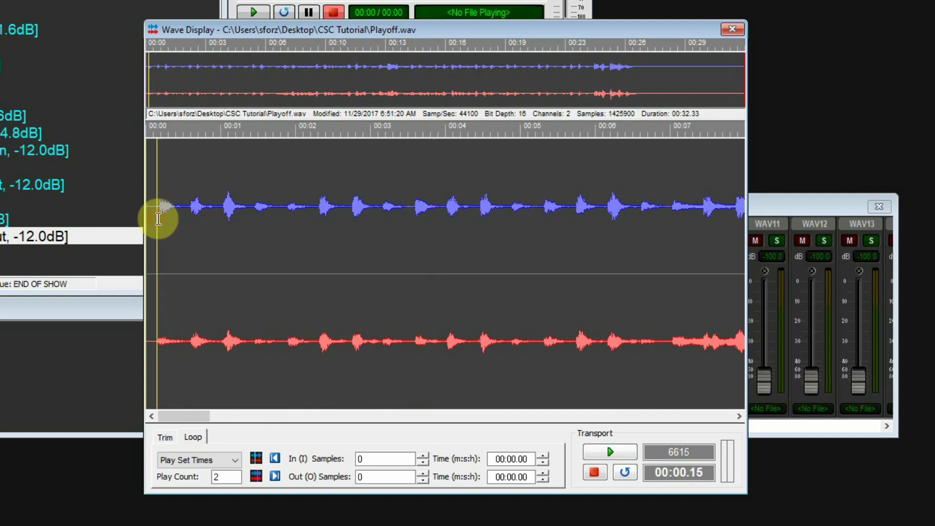
click(157, 220)
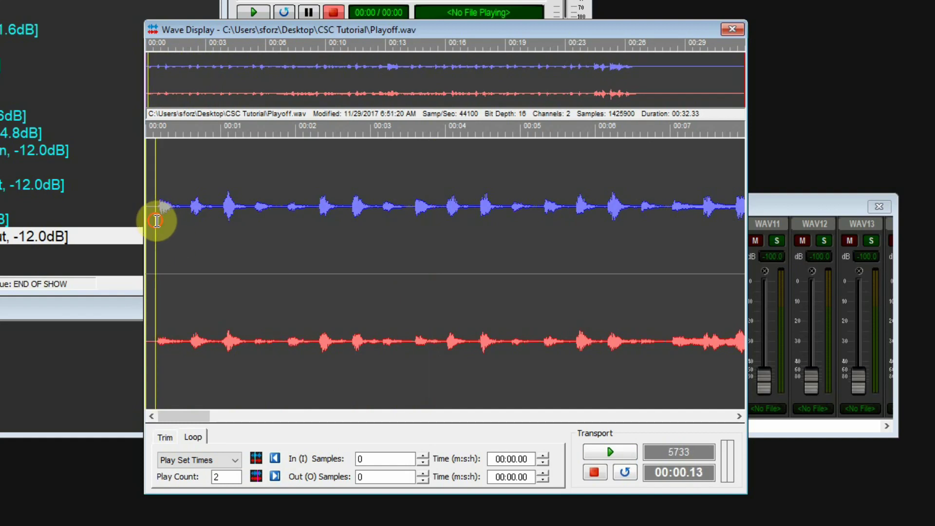
click(157, 220)
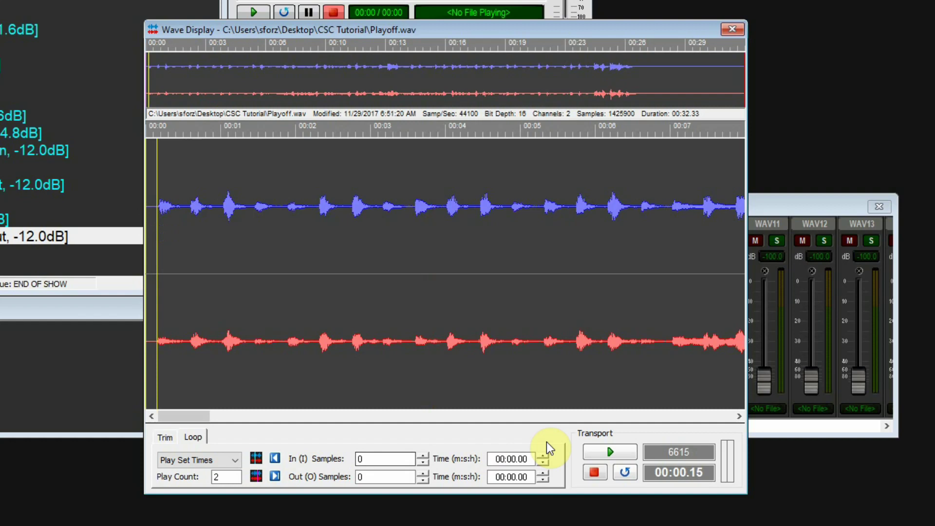
click(255, 459)
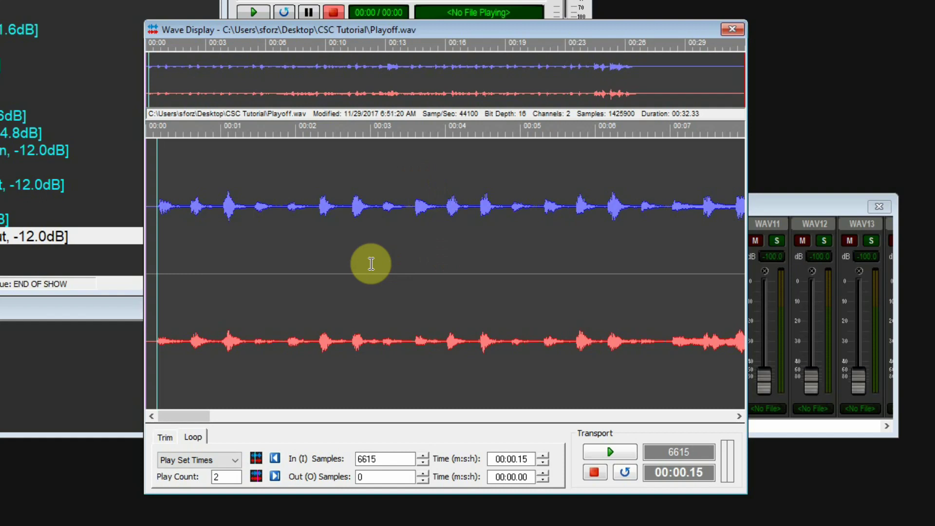
Step: Play on to find the end of the phrase, mark the loop Out point at 00:03.60 and set the play count to 4
key(space)
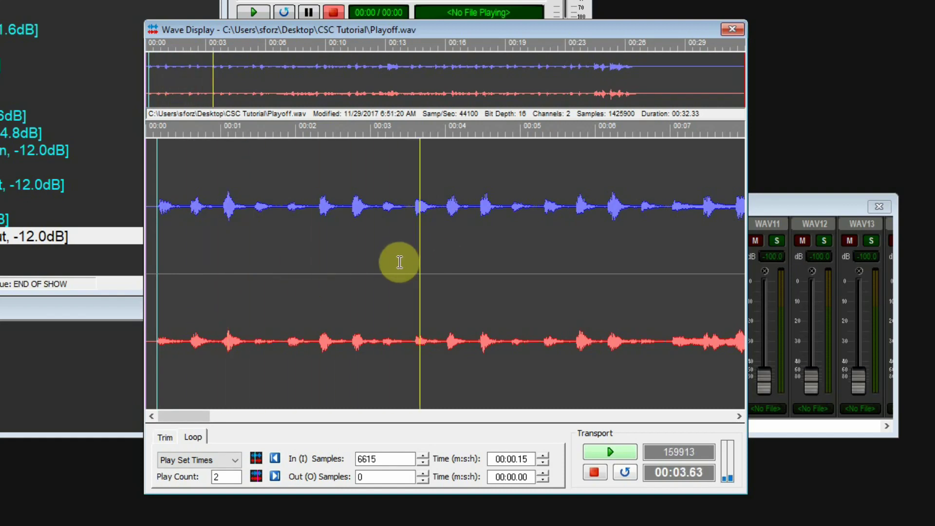
click(416, 219)
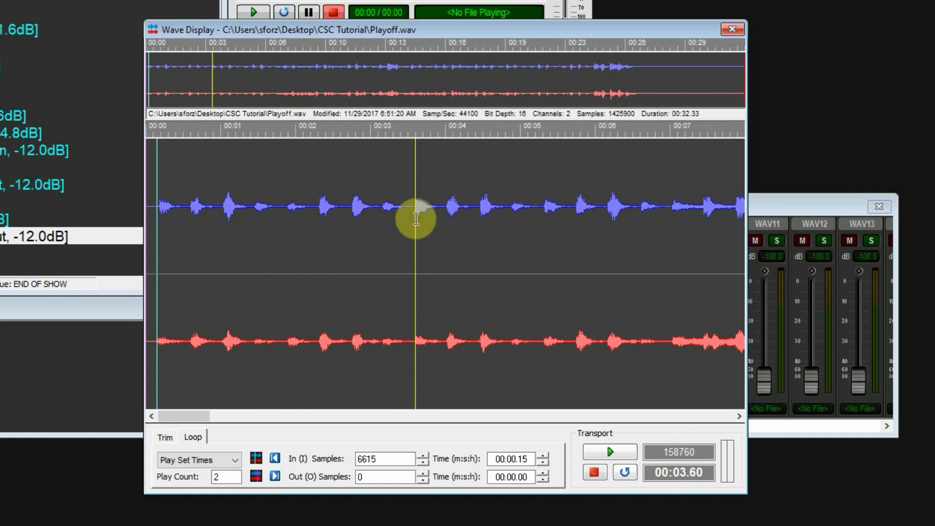
click(256, 476)
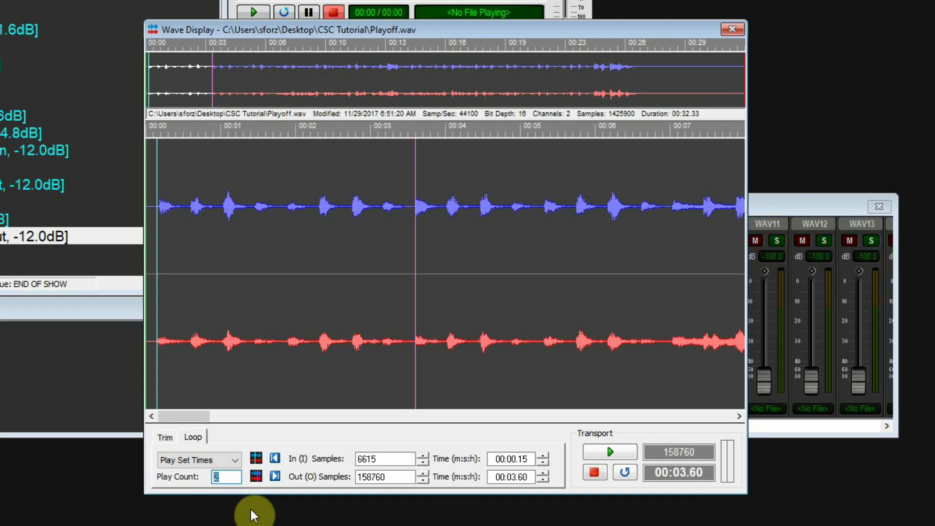
text(4)
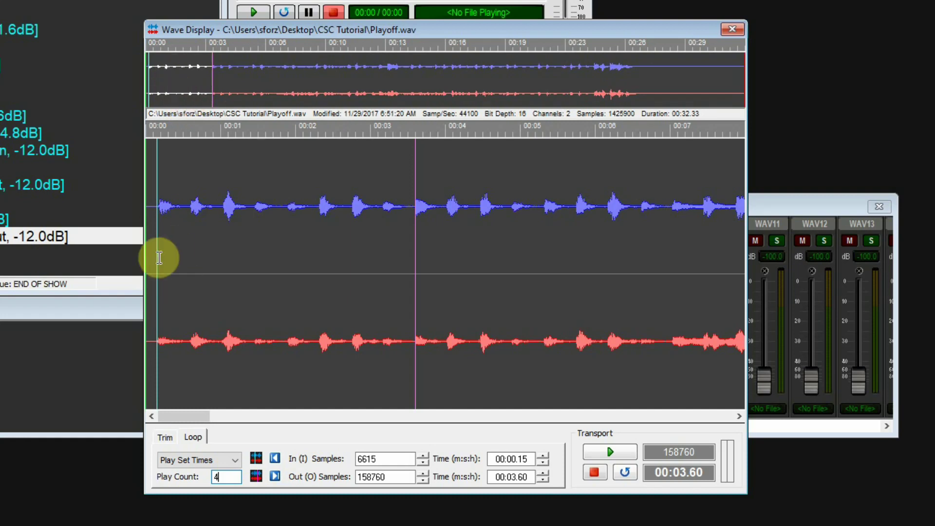
Step: Play Playoff.wav from just before the loop In point to audition the repeated section
click(155, 246)
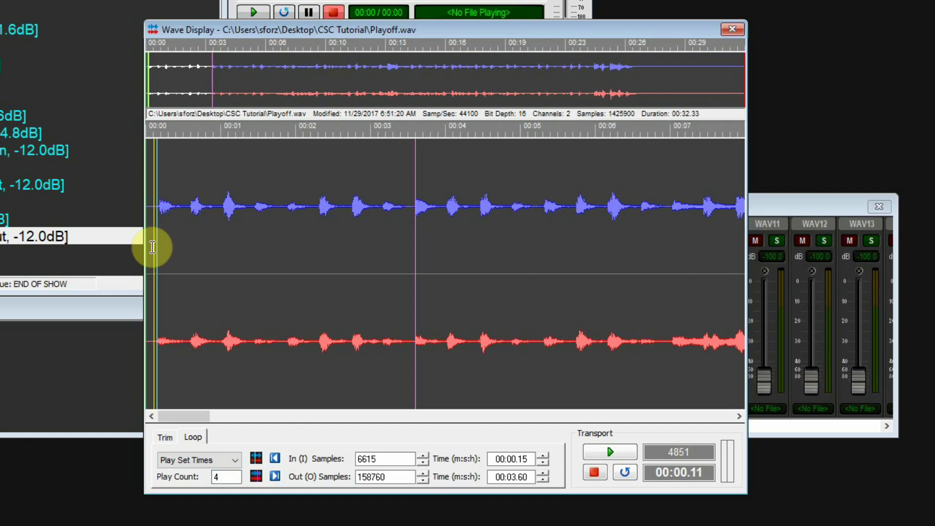
click(622, 456)
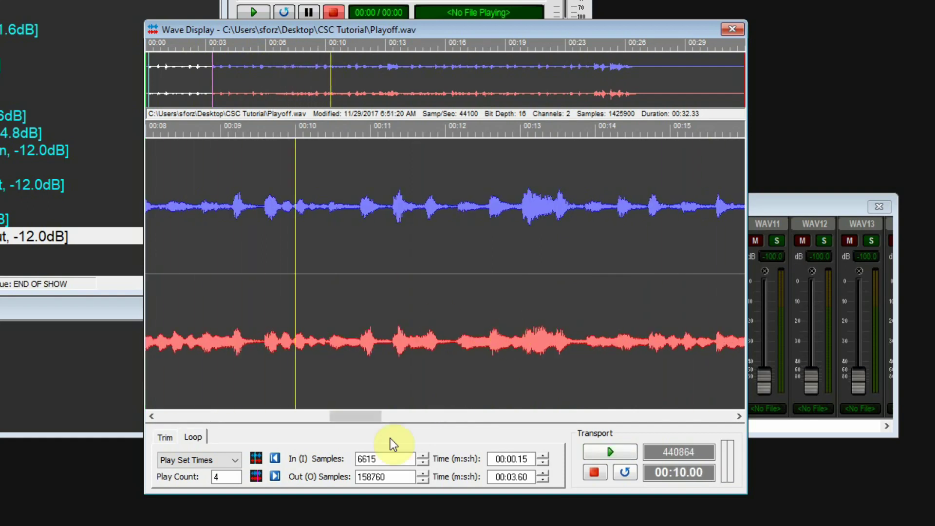
drag(359, 416, 160, 422)
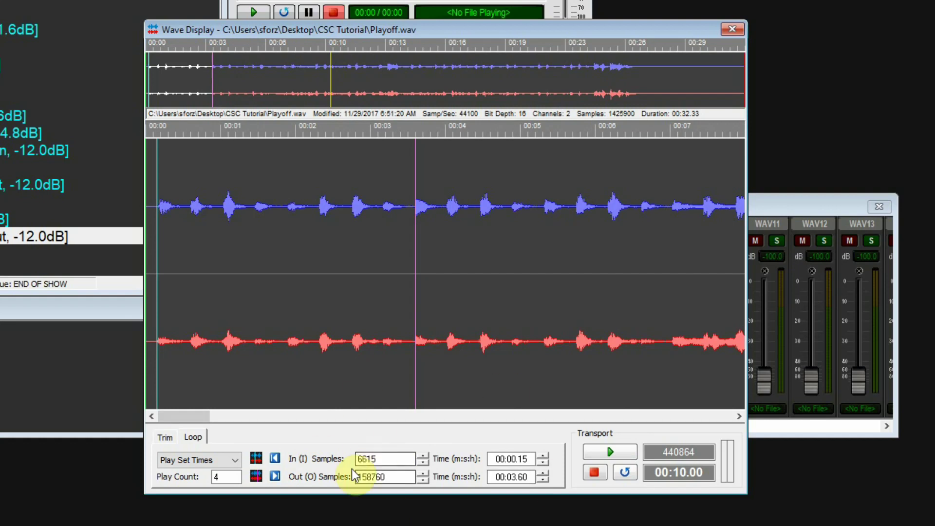
Step: Fine-tune the loop in Playoff.wav by setting the In time to 00:00.16 and the Out time to 00:03.58
click(543, 463)
click(543, 463)
click(542, 462)
click(543, 463)
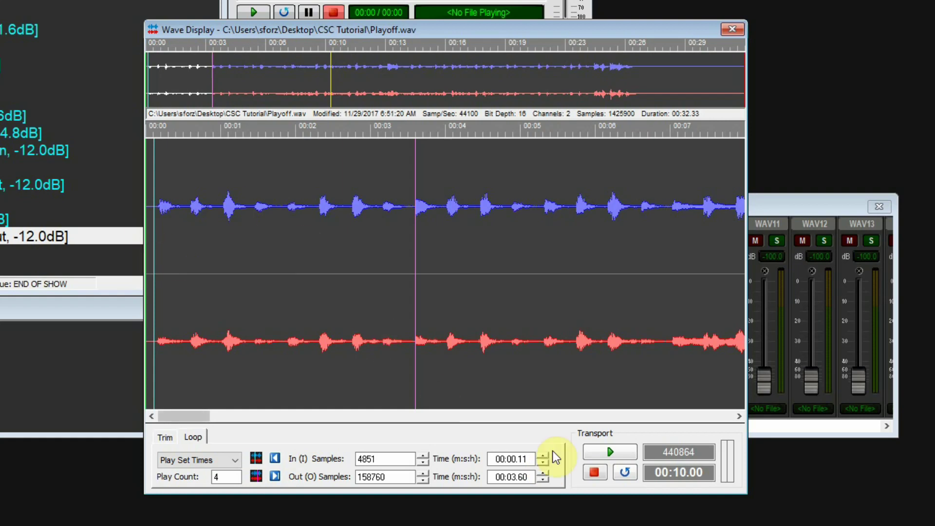
click(543, 455)
click(543, 456)
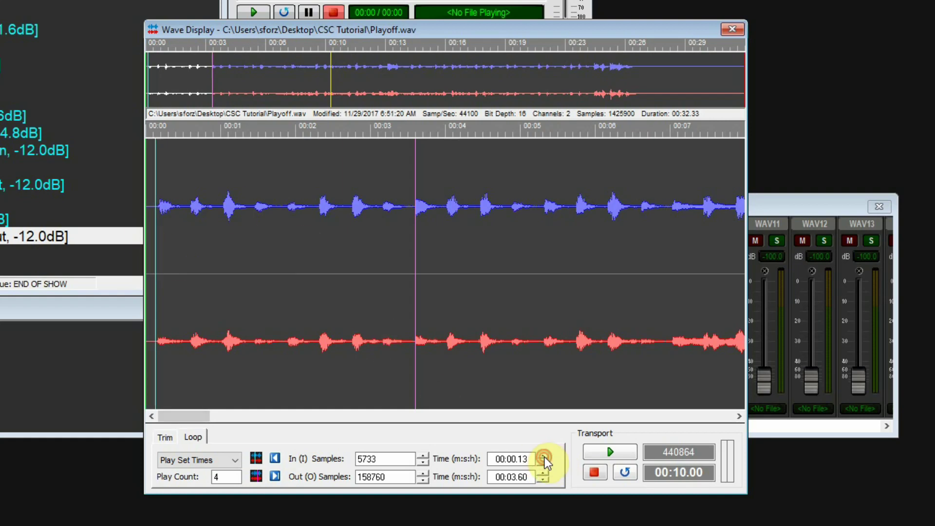
click(543, 455)
click(543, 456)
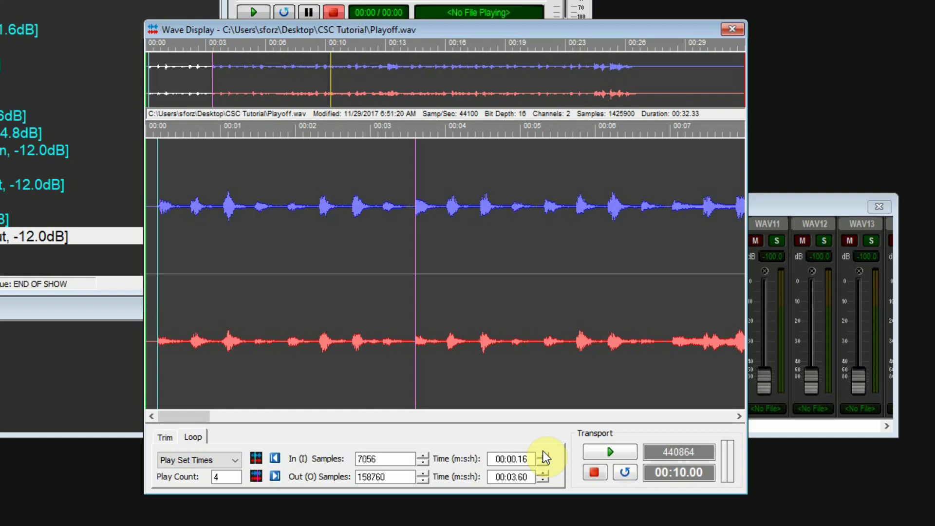
click(543, 480)
click(544, 480)
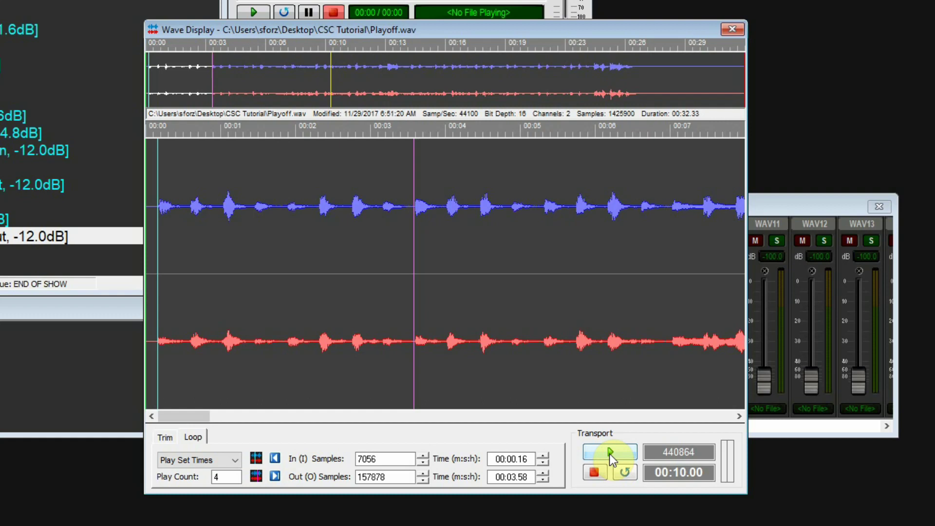
Step: Play Playoff.wav from just before the loop In point to check the adjusted loop, stop playback and close the wave display
click(609, 454)
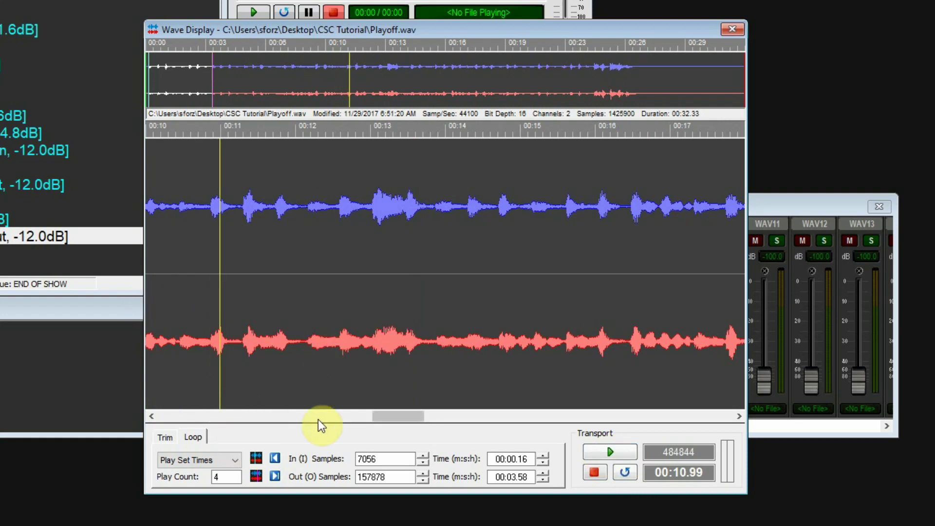
drag(392, 416, 167, 417)
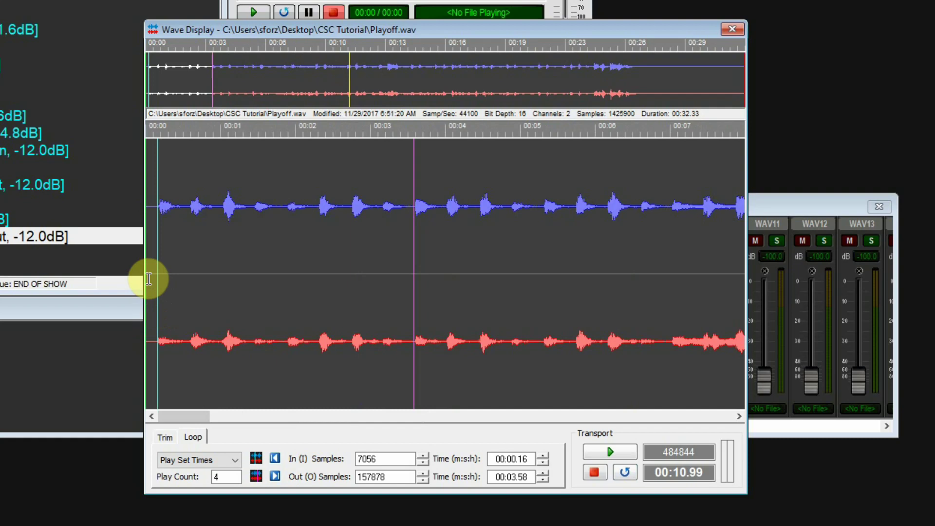
click(151, 281)
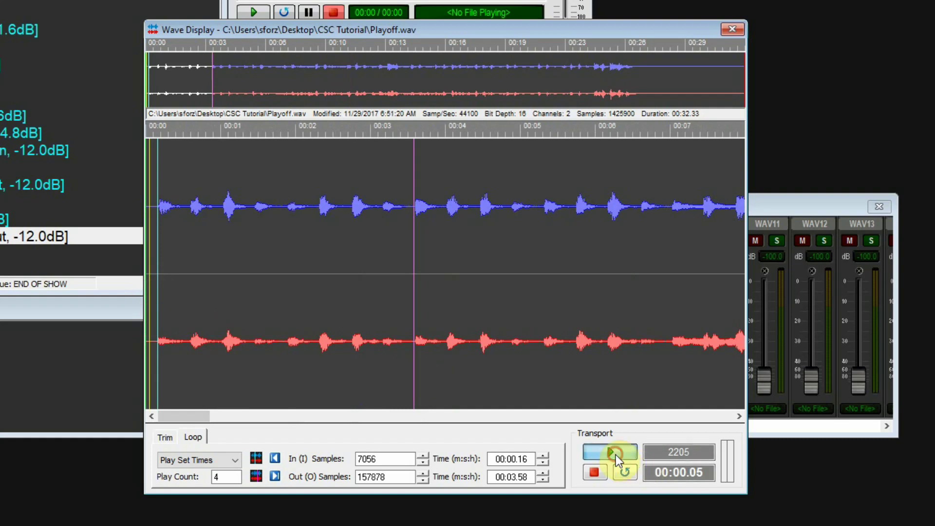
click(615, 455)
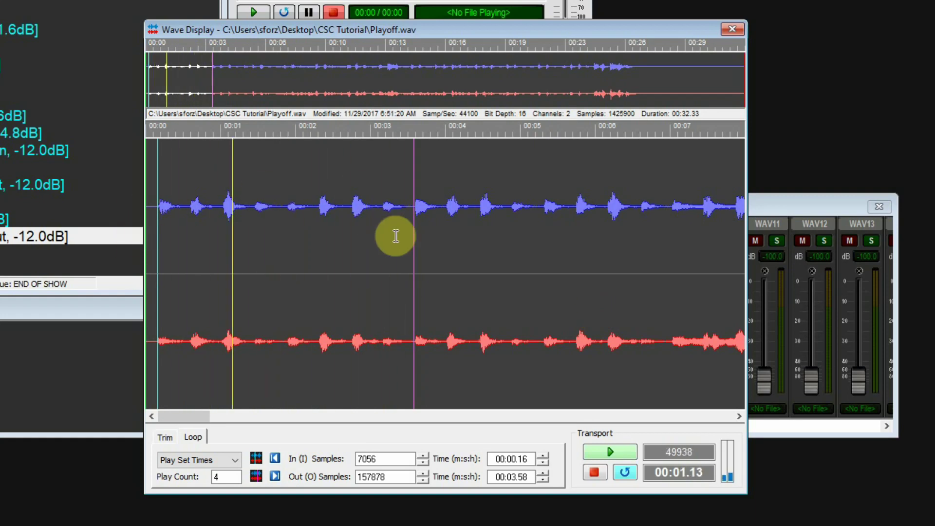
click(596, 472)
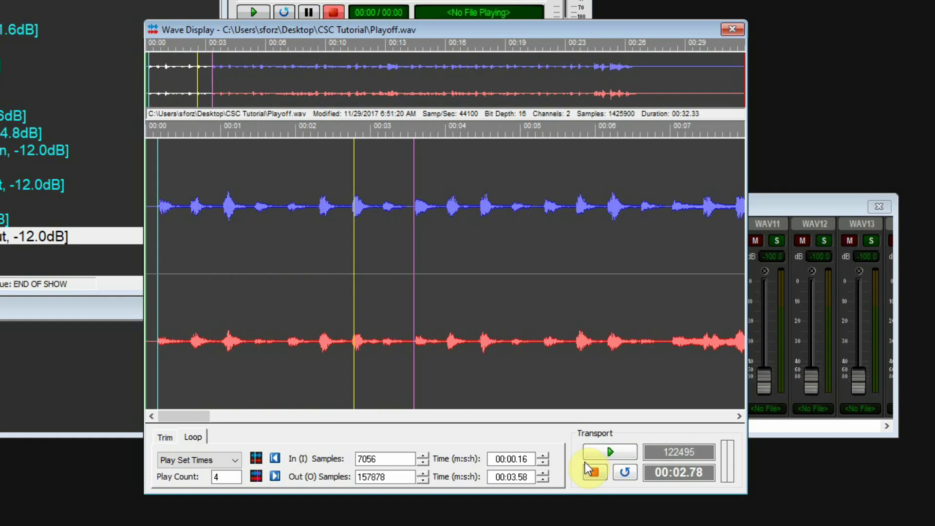
click(732, 29)
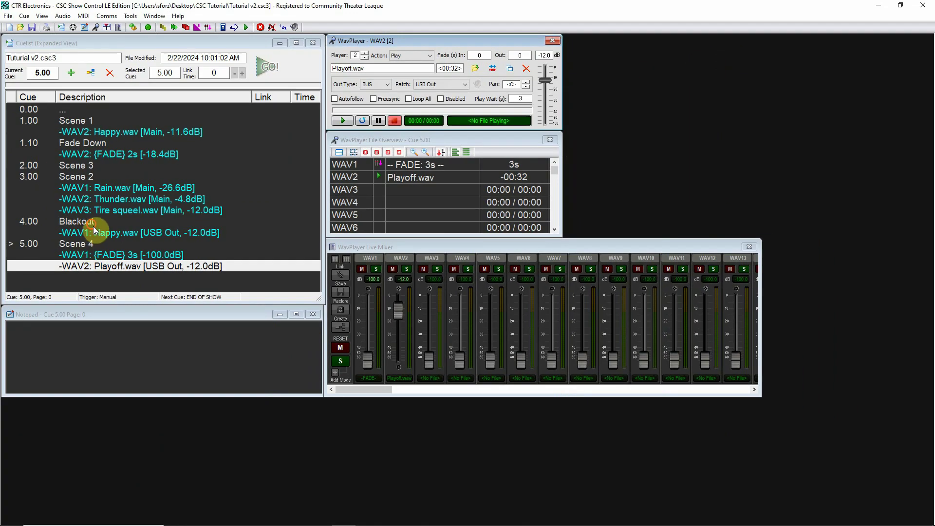
Step: Test the sequence by running cue 4.00 Blackout to play Happy.wav, followed by cue 5.00 Scene 4 to fade it and start Playoff.wav
click(93, 226)
click(85, 255)
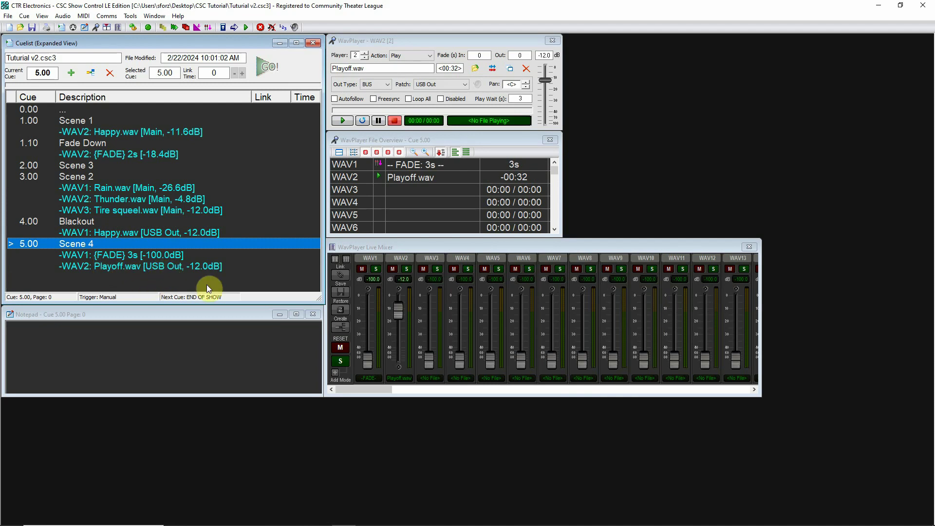
click(90, 226)
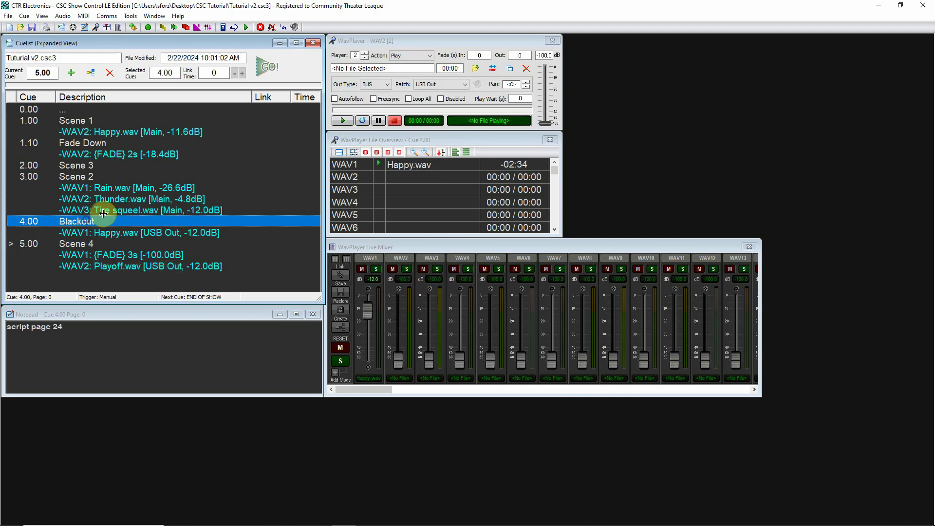
click(264, 71)
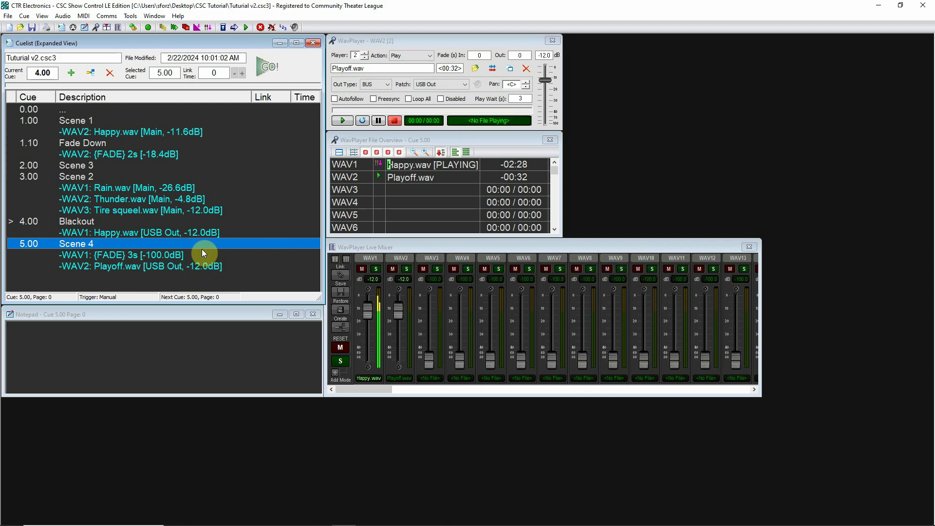
key(space)
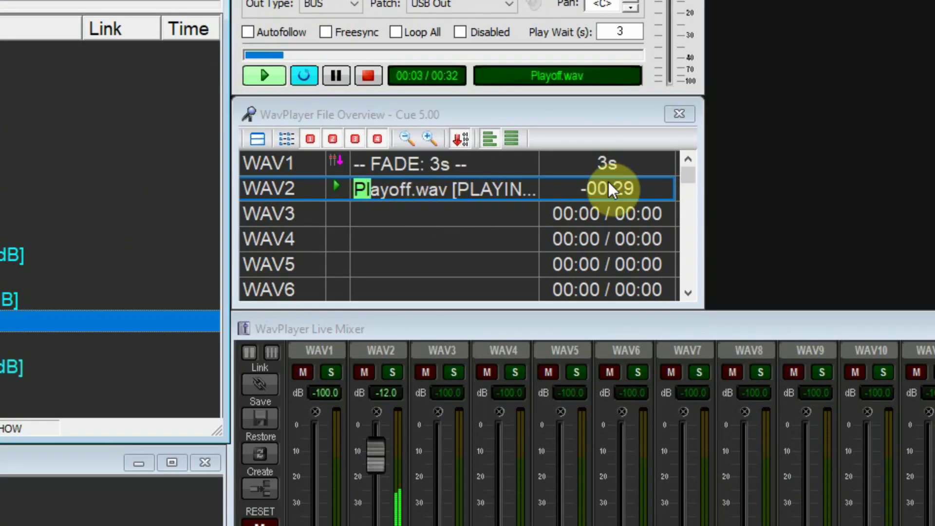
Step: Follow the looped playback of Playoff.wav on WAV2 in the file overview until it plays past the loop, and stop all sound
double_click(638, 189)
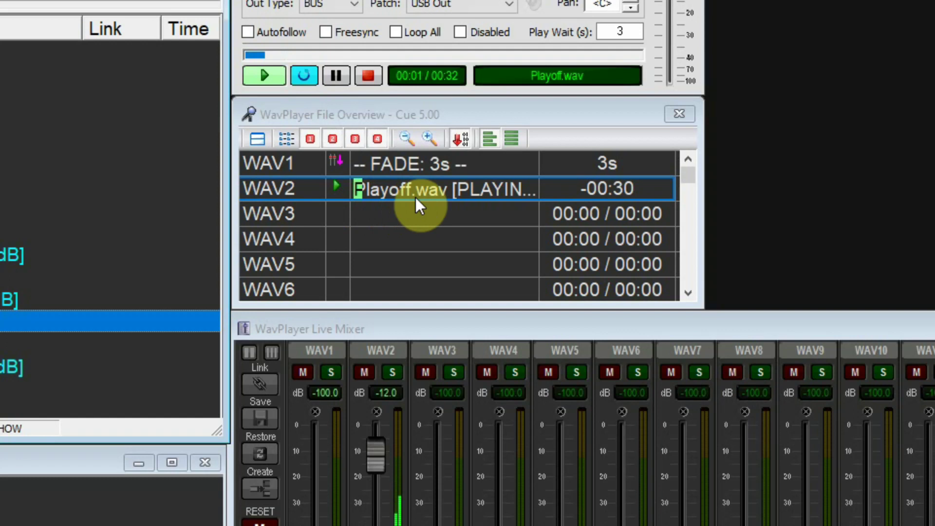
click(440, 296)
click(431, 249)
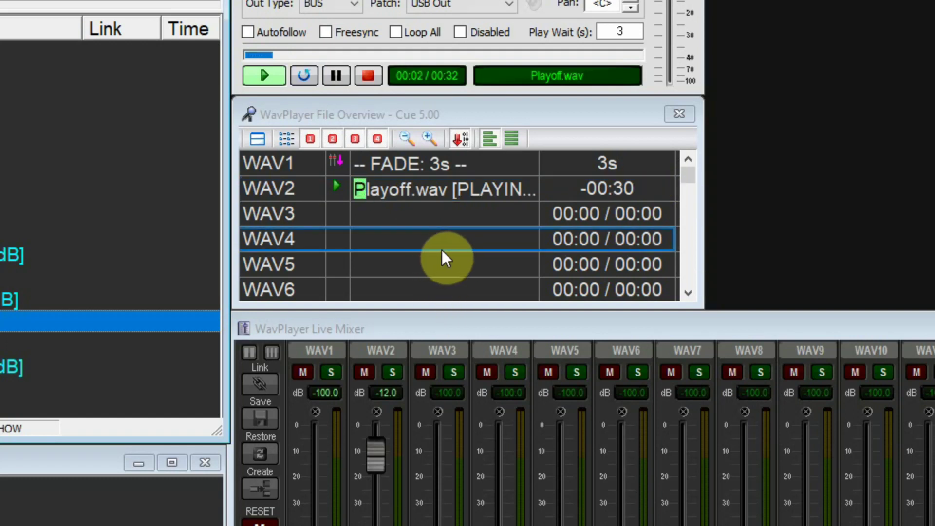
click(571, 191)
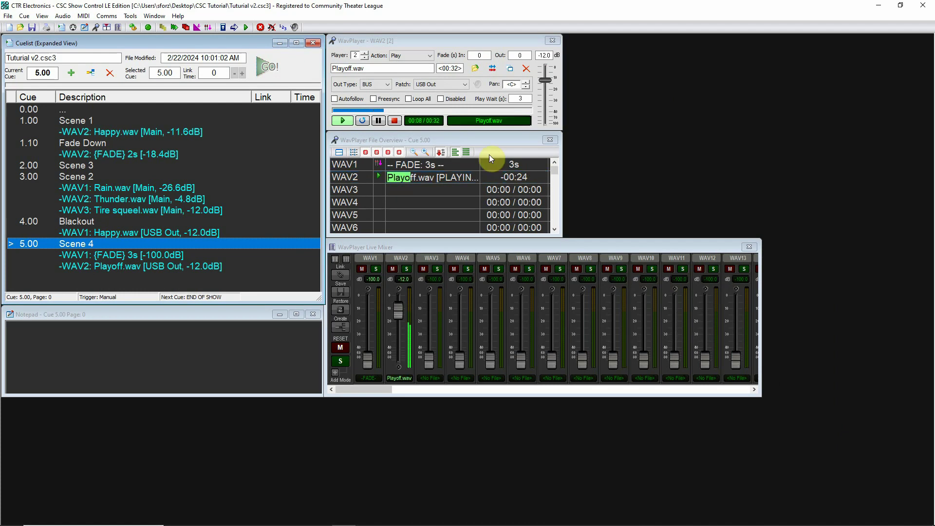
click(260, 27)
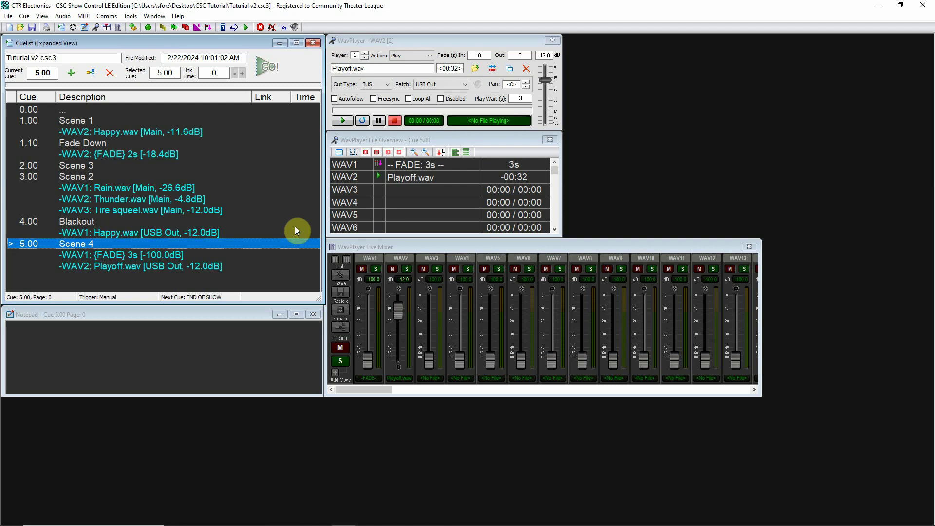
Step: Reopen the wave display for Playoff.wav in the Scene 4 cue and review its loop settings and play count
click(141, 268)
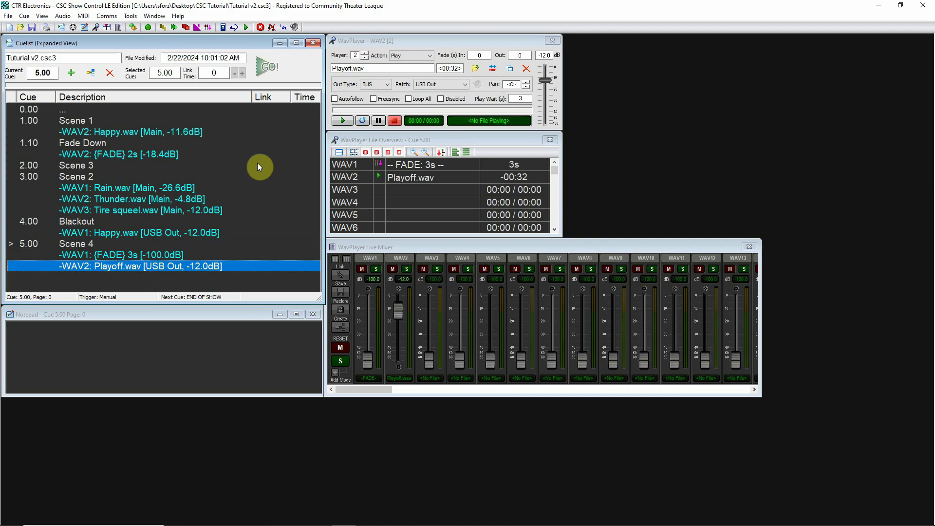
click(492, 68)
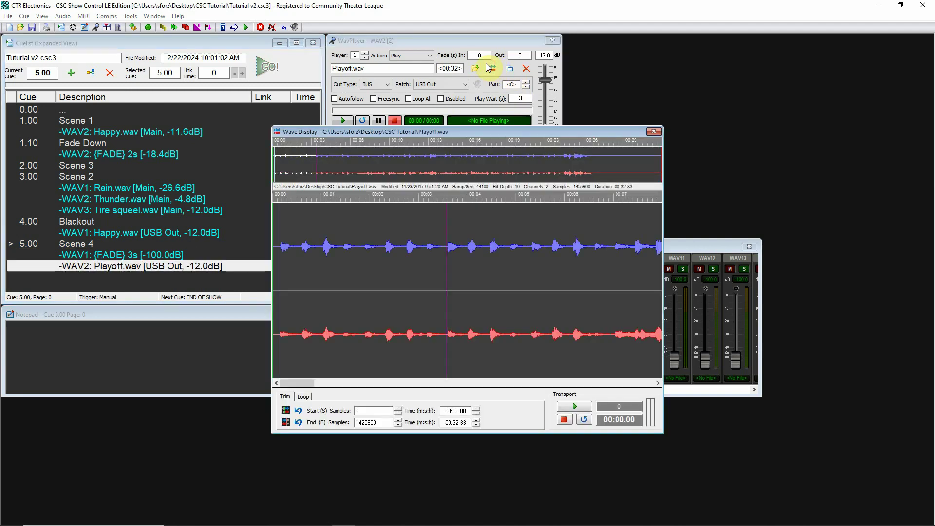
click(302, 396)
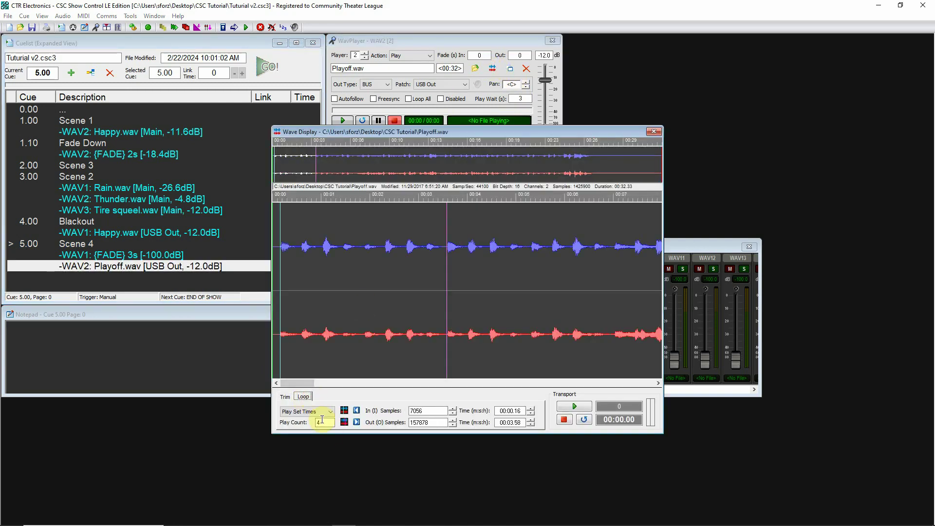
click(324, 422)
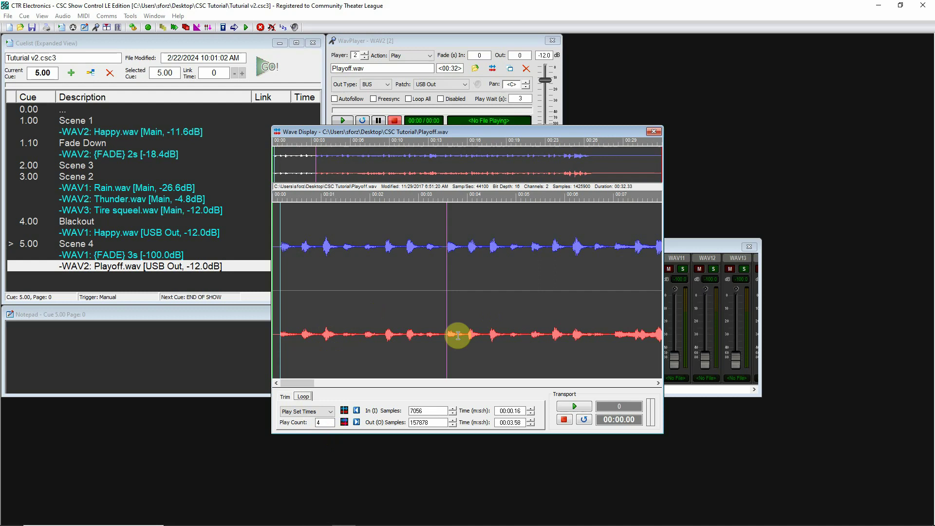